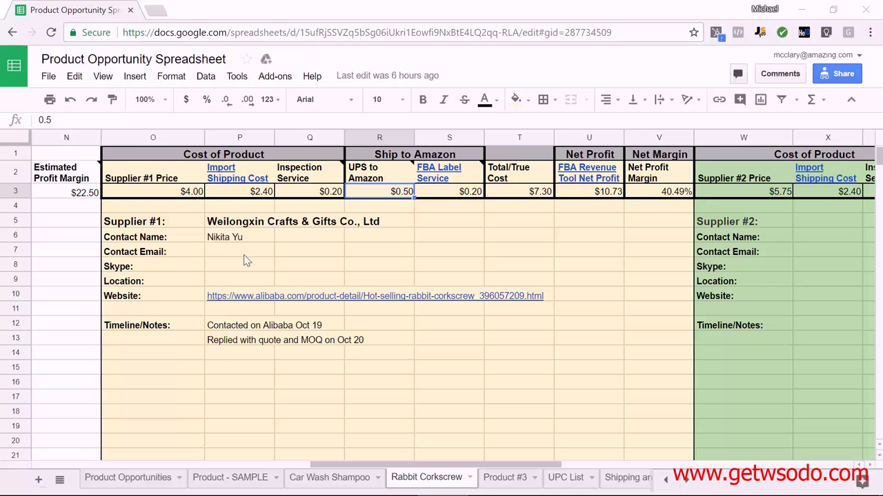
Review the Supplier #1 columns O to V, checking the supplier name and each product and shipping cost in row 3.
{"action": "left_click", "coordinate": [171, 140]}
{"action": "left_click_drag", "start_coordinate": [358, 142], "coordinate": [659, 138]}
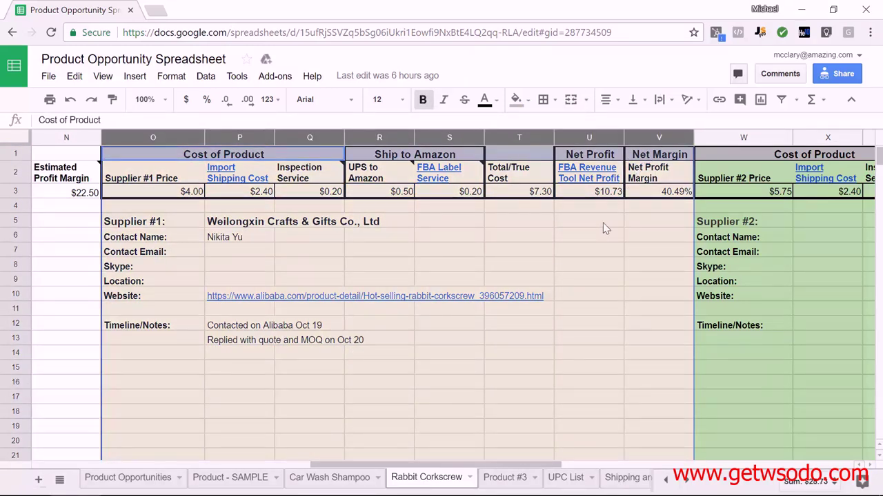
{"action": "left_click", "coordinate": [251, 226]}
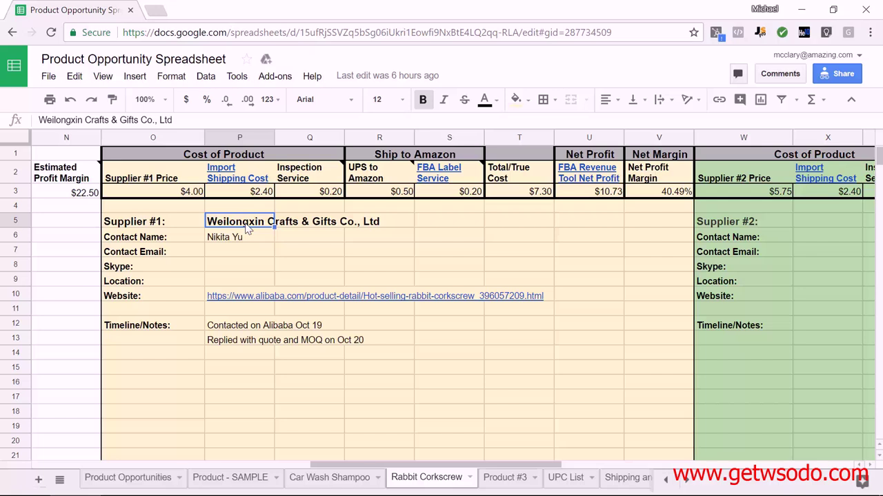
{"action": "left_click", "coordinate": [163, 193]}
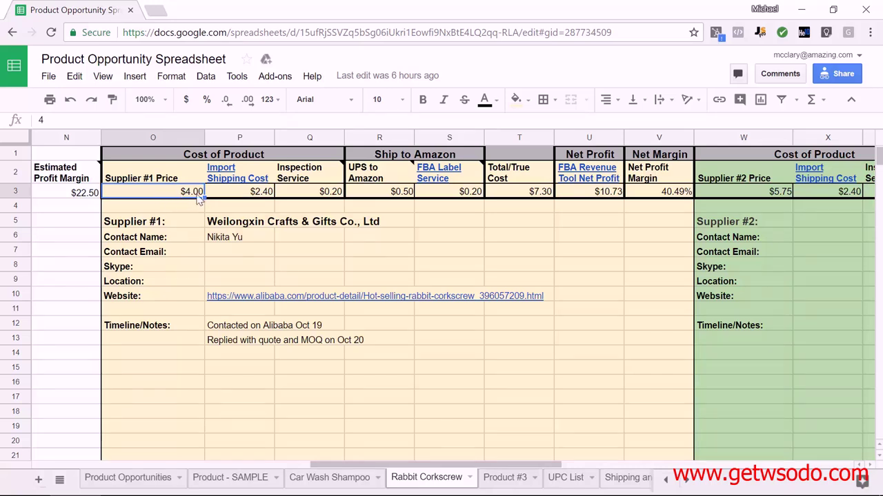
{"action": "left_click", "coordinate": [231, 196]}
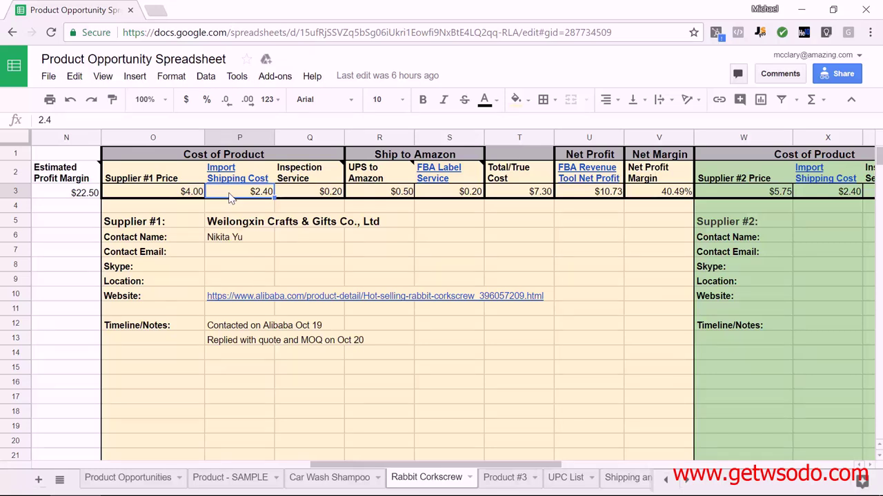
{"action": "left_click", "coordinate": [293, 196]}
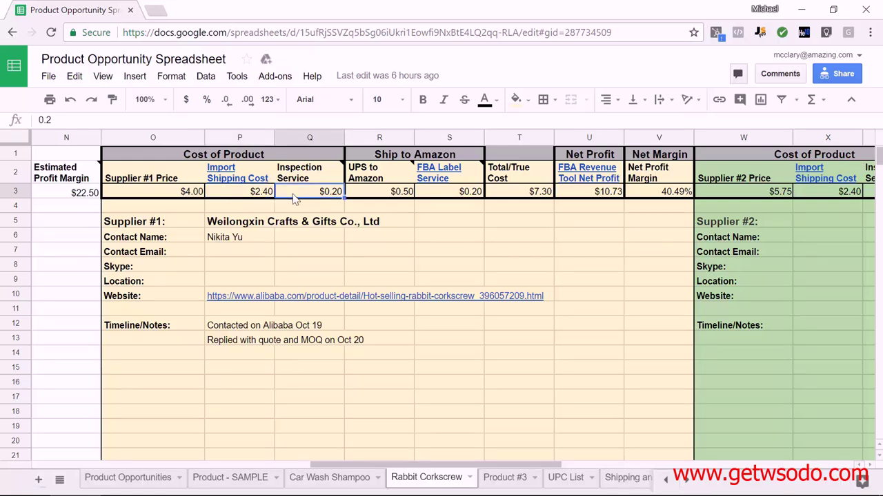
{"action": "left_click", "coordinate": [358, 195]}
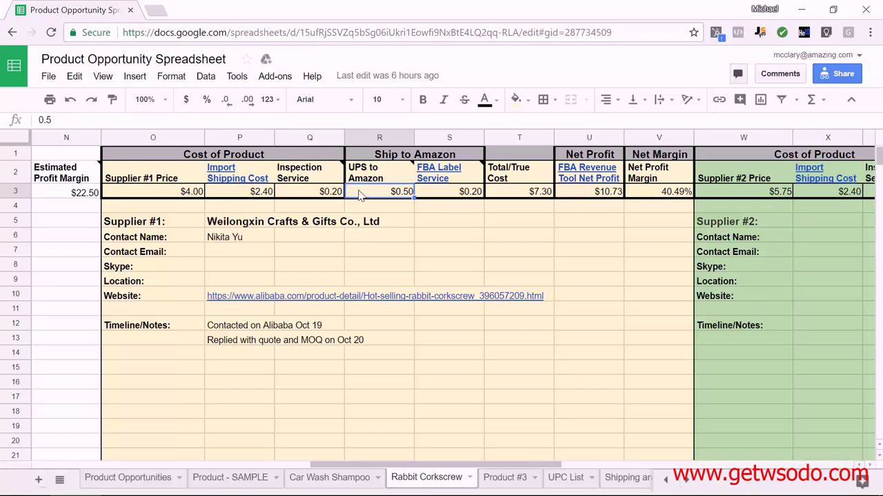
{"action": "left_click", "coordinate": [426, 198]}
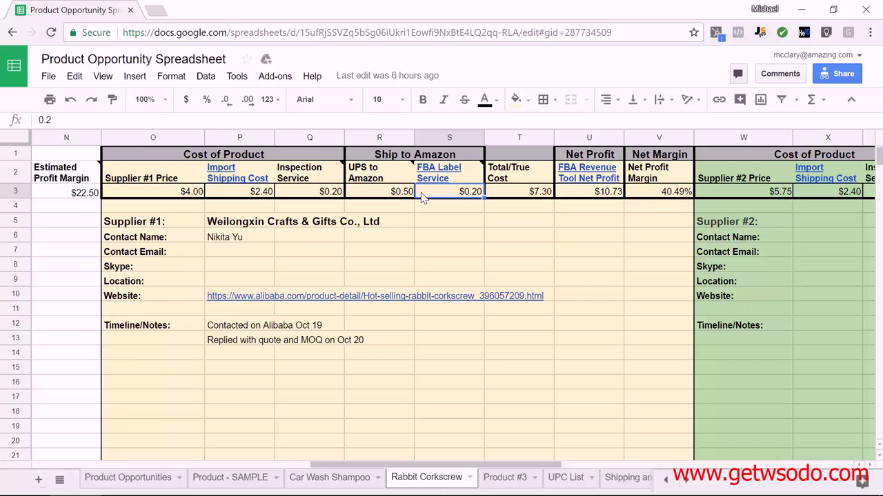
Compare Supplier #1's Cost of Product group, O to Q, with its Ship to Amazon group, R and S, by highlighting each.
{"action": "left_click", "coordinate": [167, 197]}
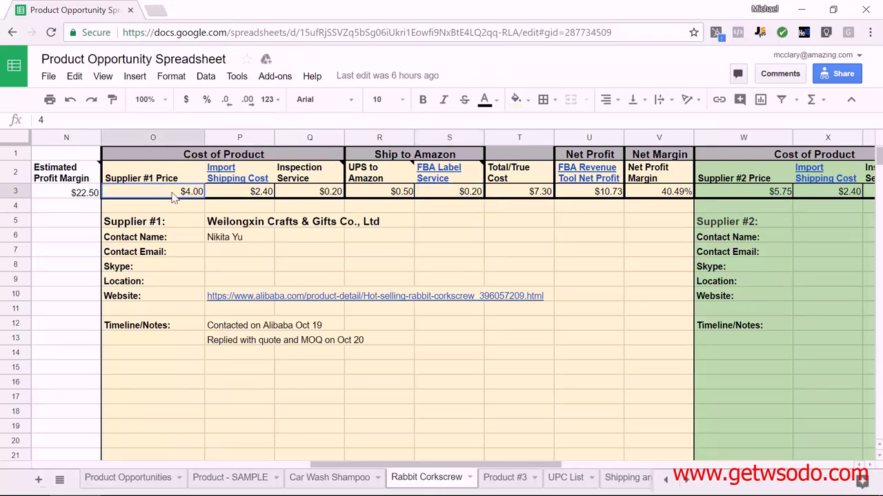
{"action": "left_click", "coordinate": [313, 160], "text": "shift"}
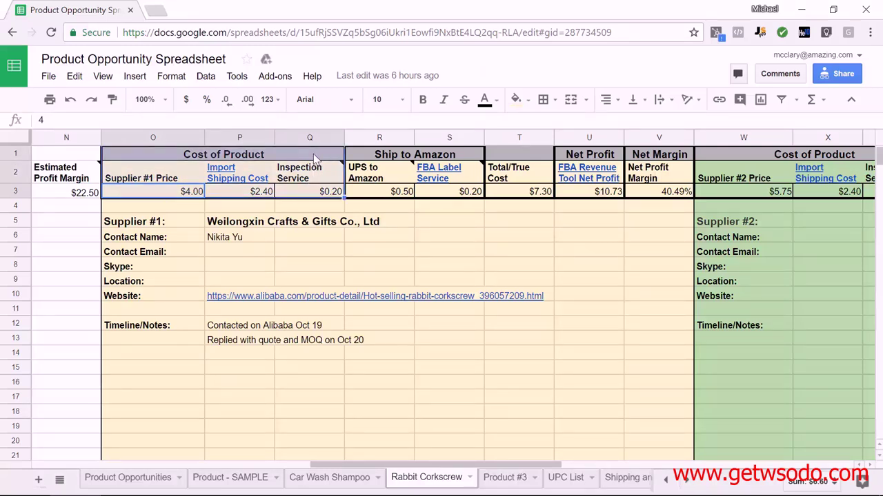
{"action": "left_click", "coordinate": [169, 196]}
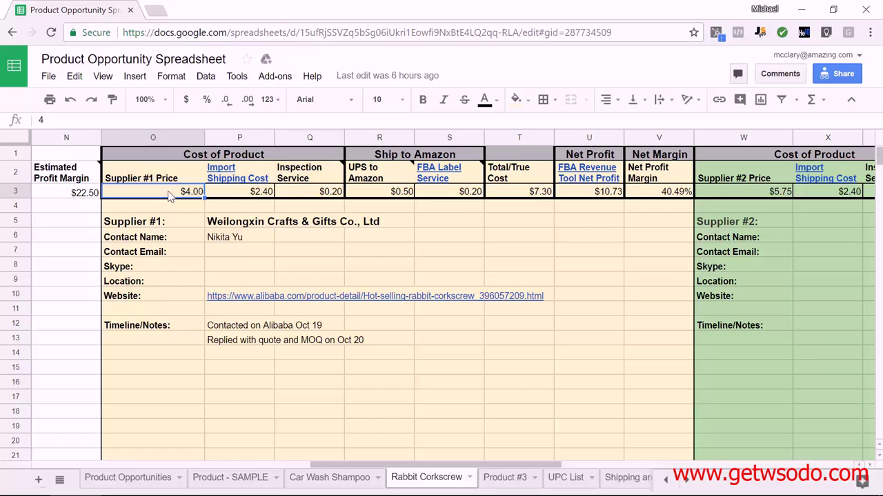
{"action": "left_click", "coordinate": [234, 193]}
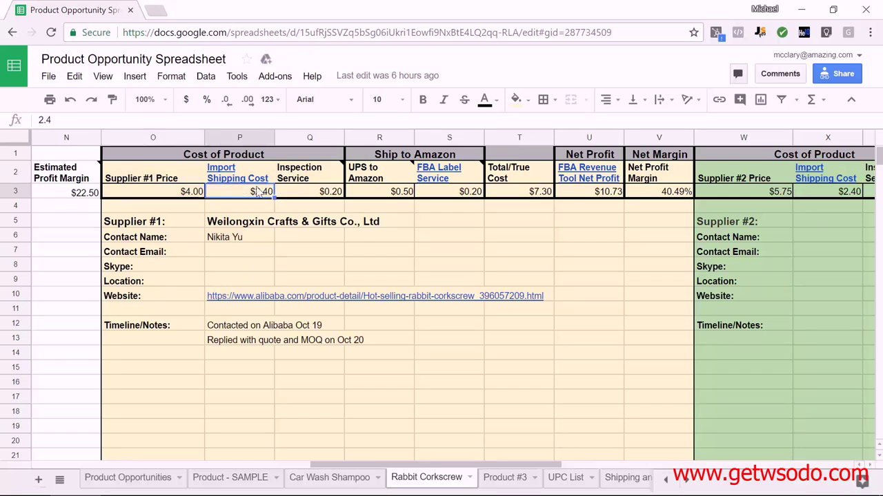
{"action": "left_click", "coordinate": [297, 193]}
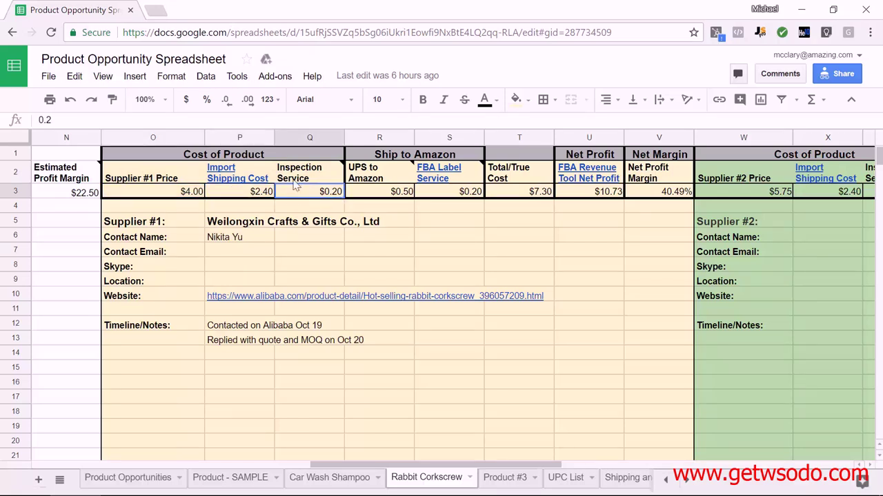
{"action": "left_click_drag", "start_coordinate": [295, 187], "coordinate": [234, 153]}
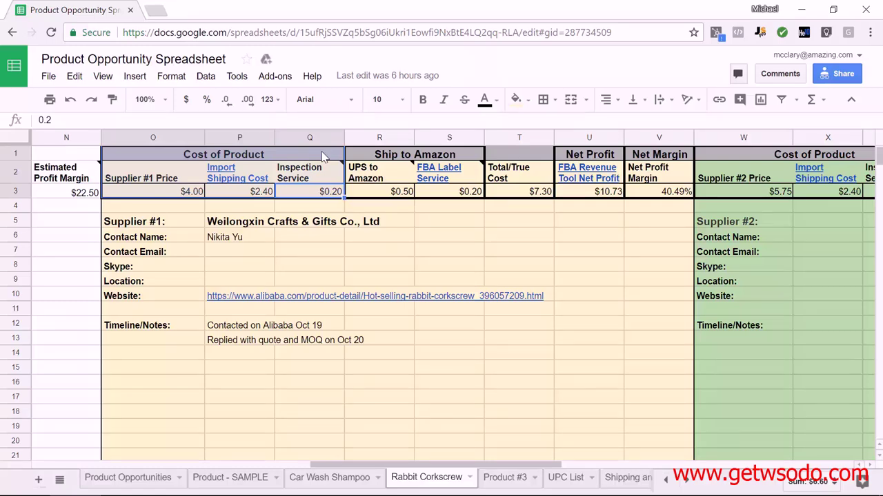
{"action": "left_click", "coordinate": [373, 192]}
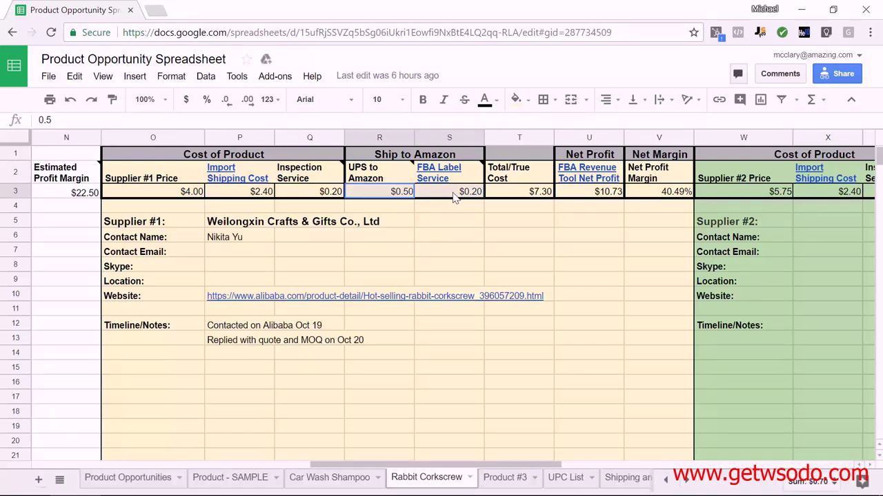
{"action": "left_click", "coordinate": [465, 160], "text": "shift"}
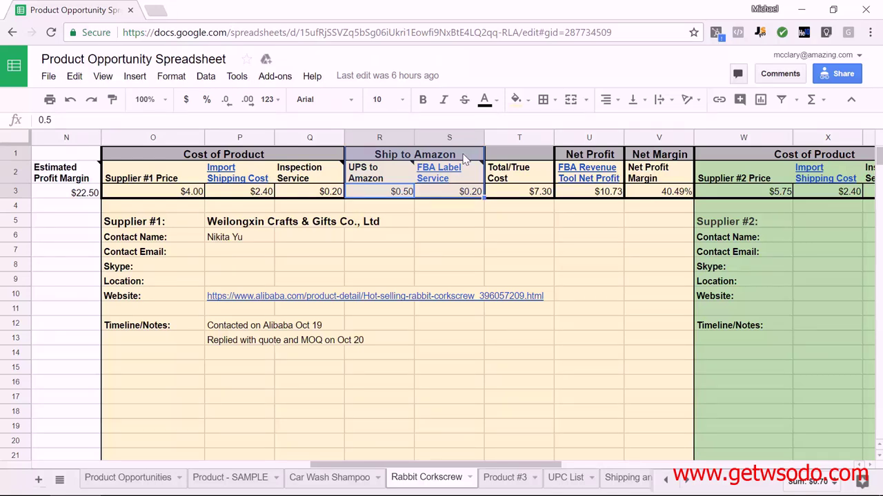
Reset Supplier #1's net profit to 0 and open the linked FBA Revenue Calculator from the net profit header.
{"action": "key", "text": "ctrl+z"}
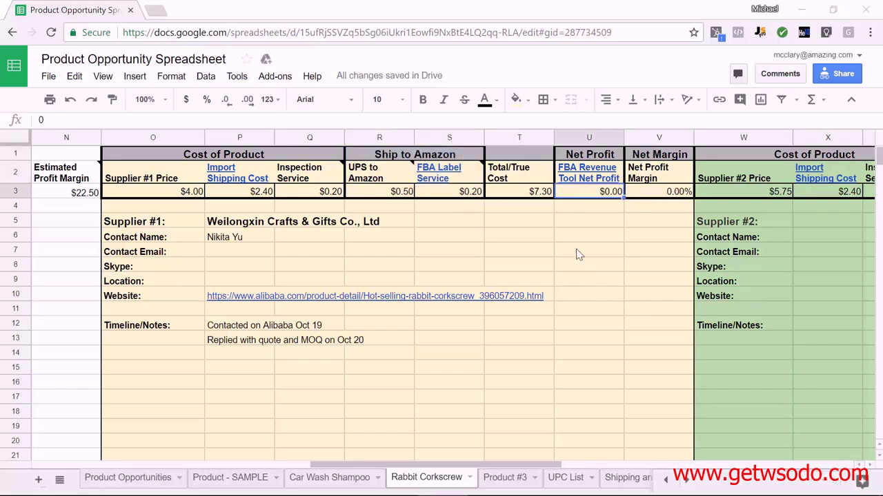
{"action": "mouse_move", "coordinate": [579, 181]}
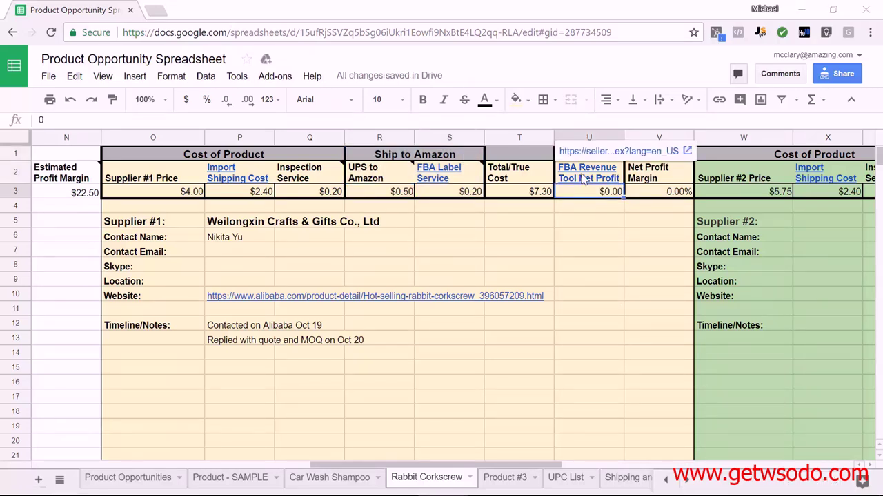
{"action": "left_click", "coordinate": [612, 152]}
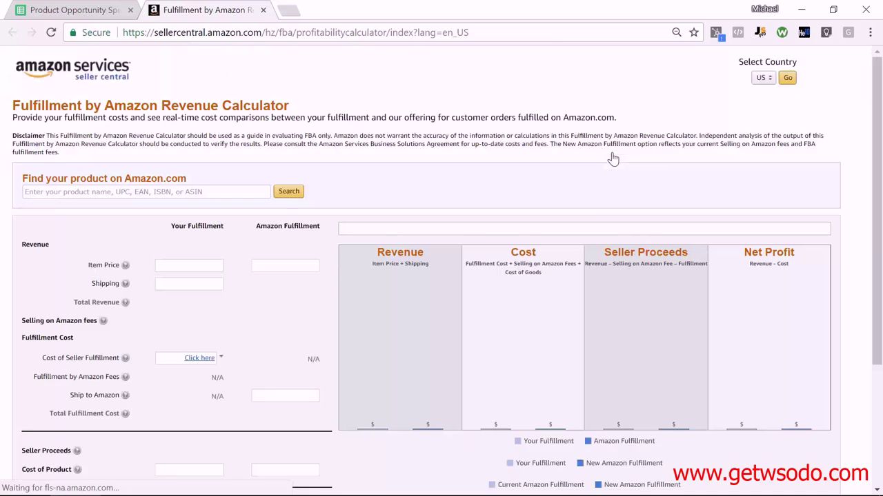
Search the revenue calculator for "rabbit corkscrew" and choose the HQY Best Wine Opener Corkscrew, Luxury Golden.
{"action": "left_click", "coordinate": [235, 193]}
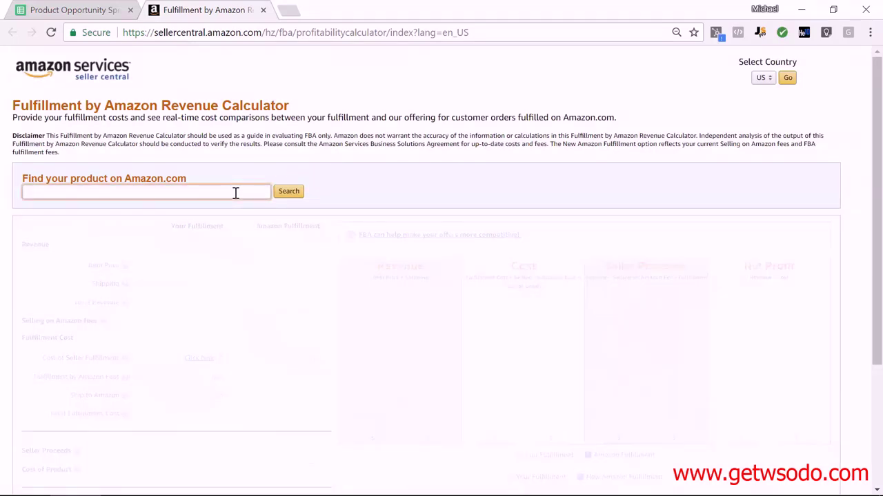
{"action": "type", "text": "rabbit corkscrew"}
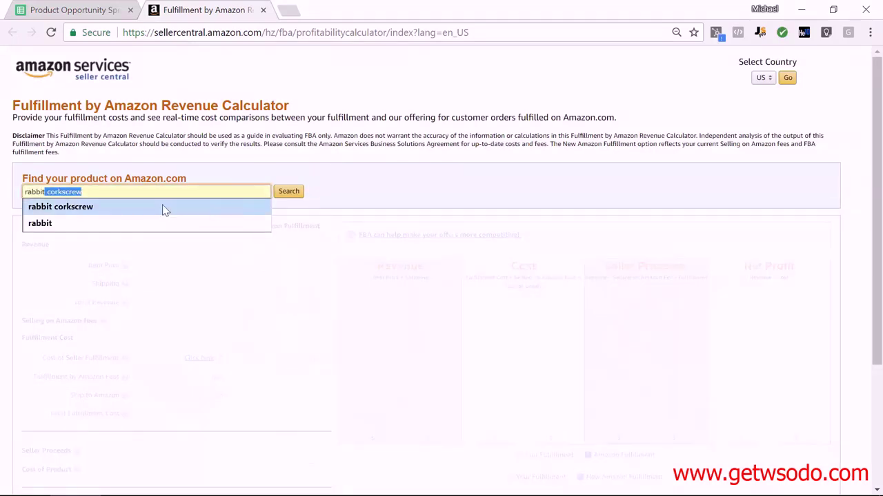
{"action": "left_click", "coordinate": [163, 207]}
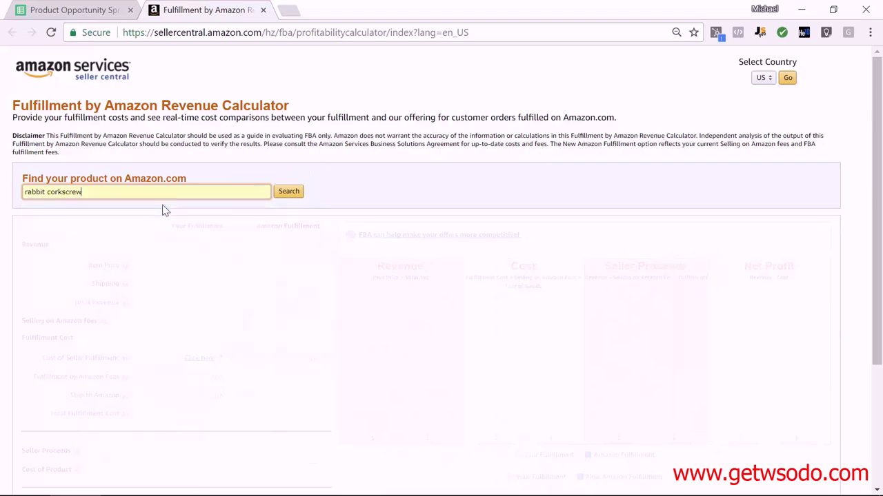
{"action": "left_click", "coordinate": [290, 195]}
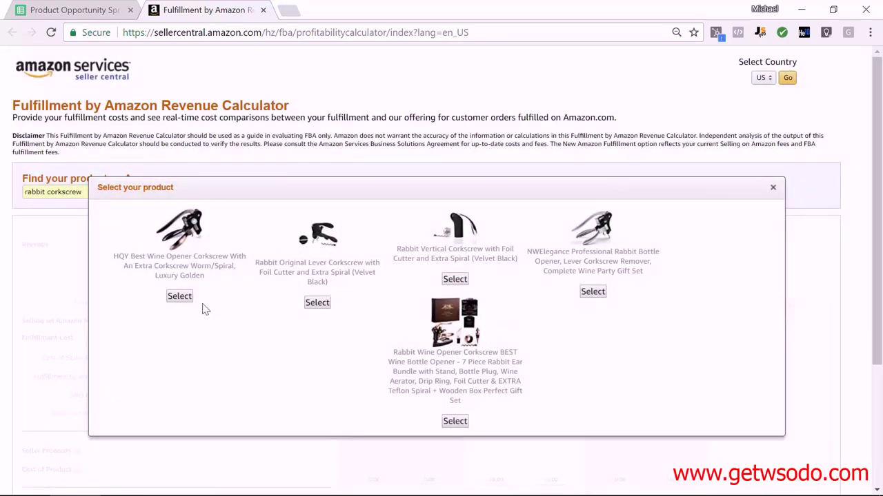
{"action": "left_click", "coordinate": [179, 297]}
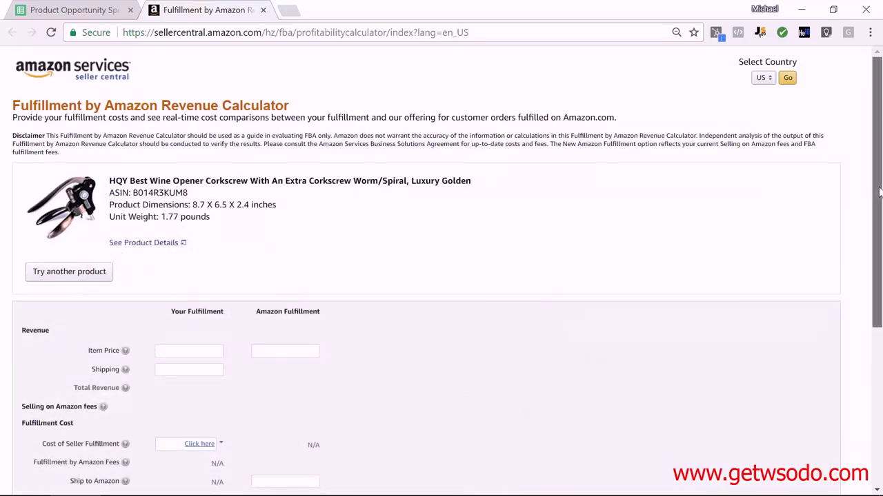
Set the Amazon Fulfillment item price to 26.50 and read the help note for Ship to Amazon.
{"action": "left_click_drag", "start_coordinate": [880, 200], "coordinate": [880, 286]}
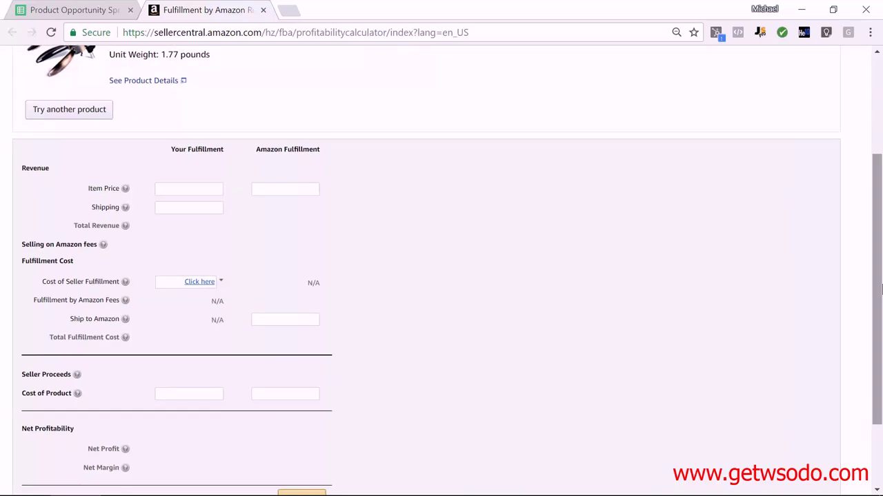
{"action": "left_click", "coordinate": [303, 191]}
{"action": "type", "text": "26.50"}
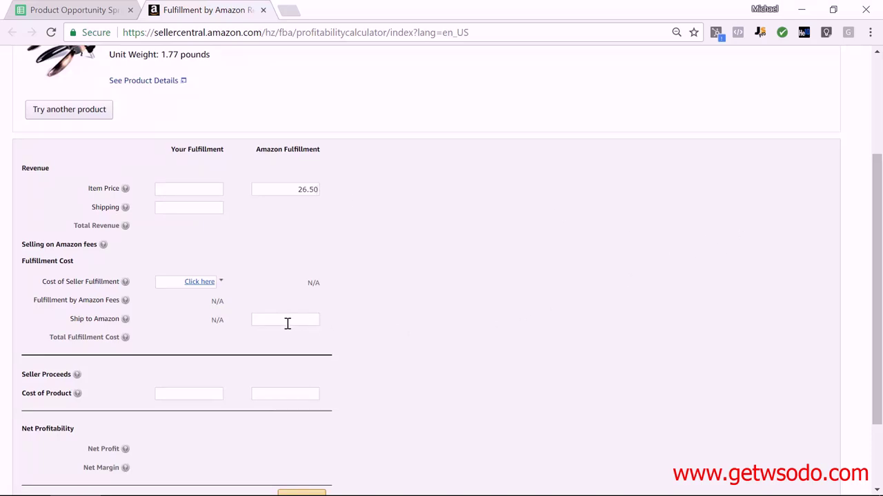
{"action": "left_click", "coordinate": [125, 320]}
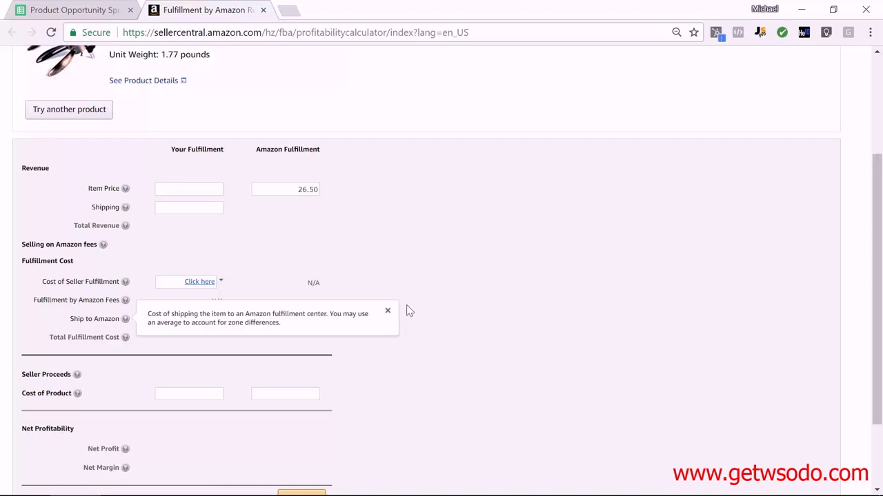
{"action": "left_click", "coordinate": [430, 315]}
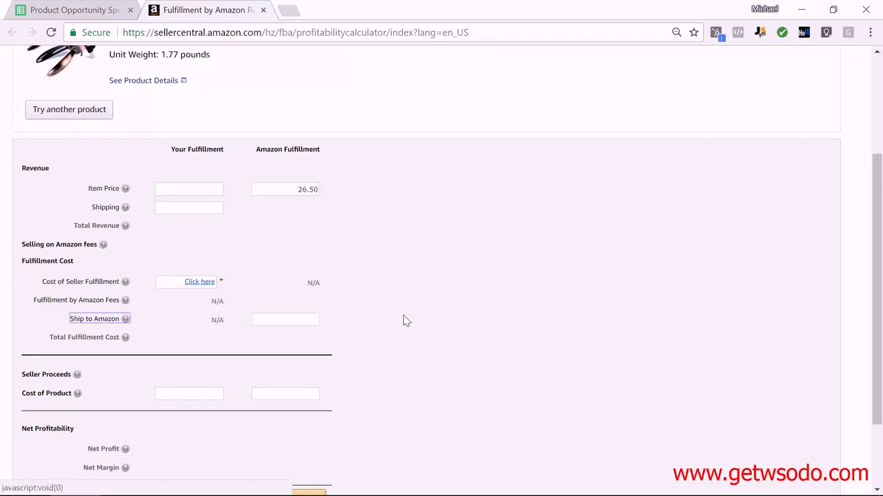
Sum Supplier #1's UPS and FBA label costs in the spreadsheet and enter .70 as the calculator's Amazon Fulfillment Ship to Amazon cost.
{"action": "left_click", "coordinate": [94, 12]}
{"action": "left_click", "coordinate": [377, 196]}
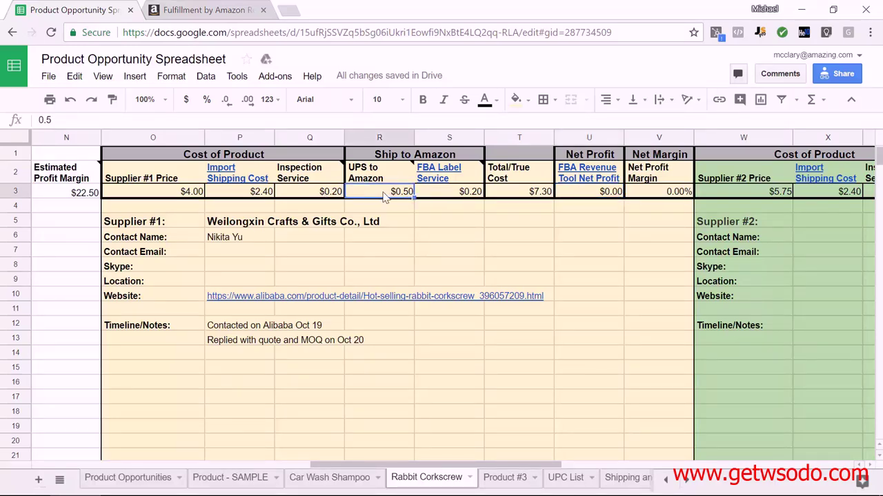
{"action": "left_click_drag", "start_coordinate": [384, 198], "coordinate": [436, 193]}
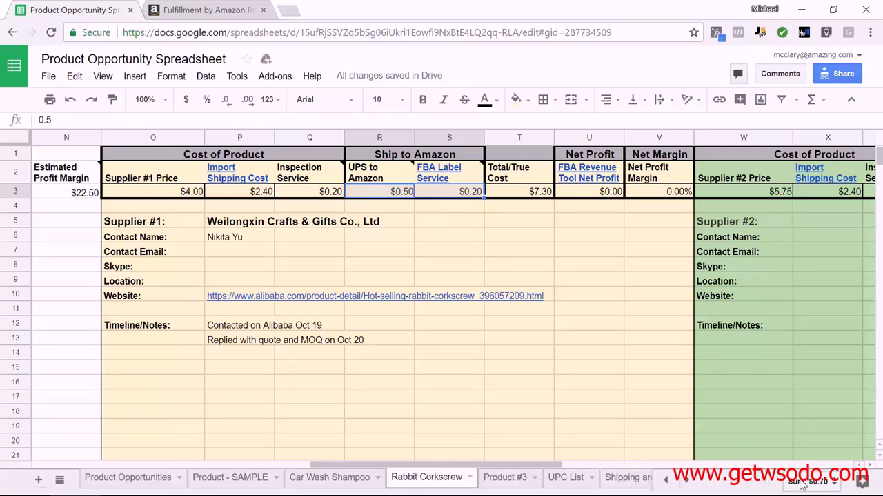
{"action": "left_click", "coordinate": [190, 10]}
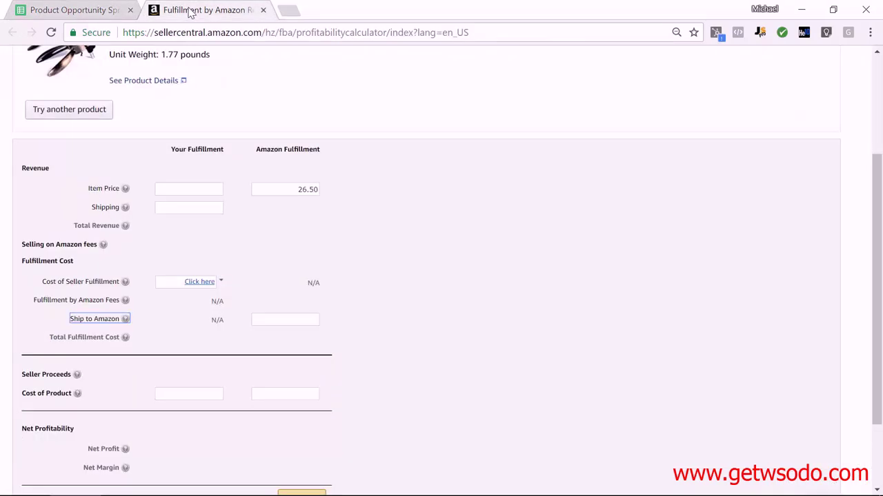
{"action": "left_click", "coordinate": [304, 322]}
Sum Supplier #1's three product costs in the spreadsheet, enter 6.60 as Cost of Product for both fulfillment types, and calculate the profitability.
{"action": "left_click", "coordinate": [290, 394]}
{"action": "left_click", "coordinate": [71, 10]}
{"action": "left_click_drag", "start_coordinate": [155, 195], "coordinate": [296, 195]}
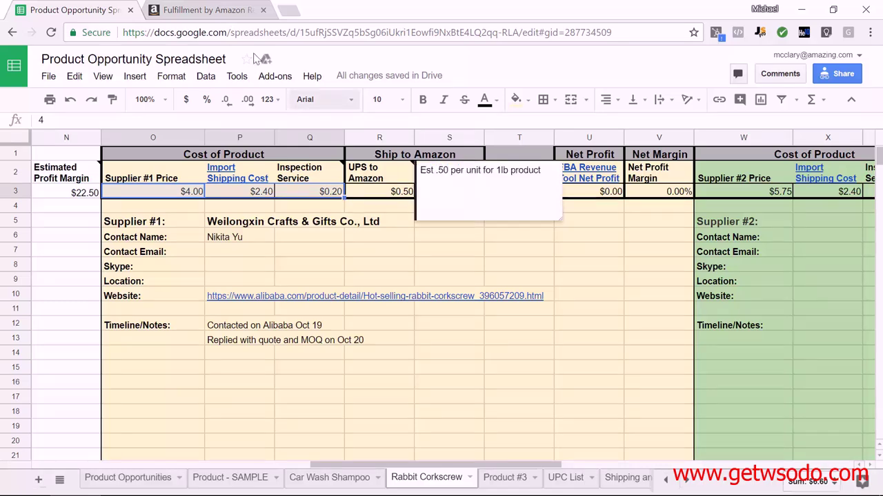
{"action": "left_click", "coordinate": [215, 11]}
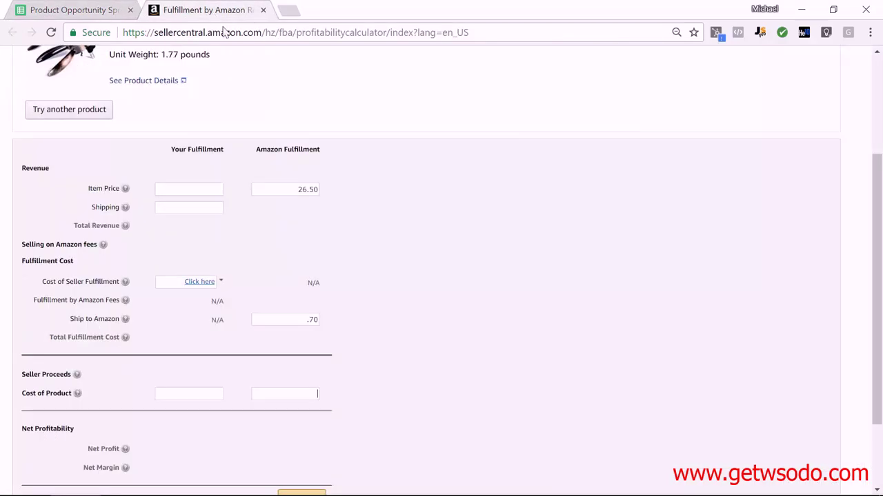
{"action": "left_click", "coordinate": [296, 393]}
{"action": "type", "text": "6.60"}
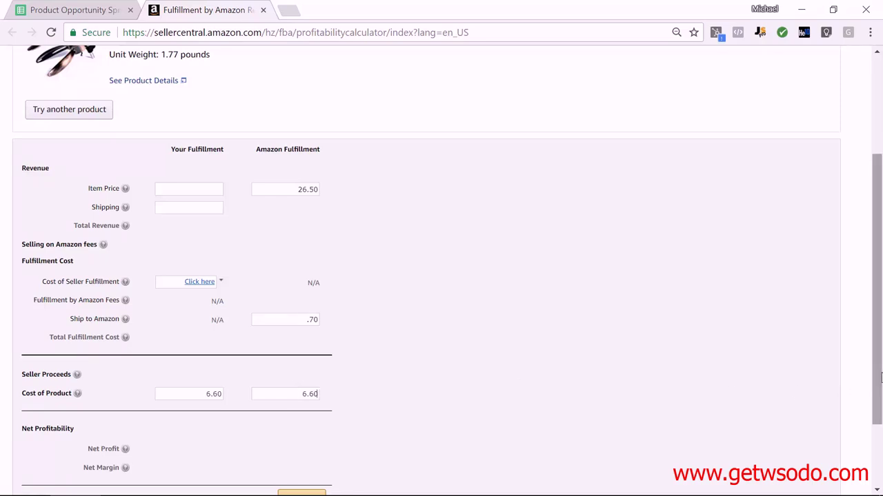
{"action": "scroll", "coordinate": [880, 377], "scroll_direction": "down", "scroll_amount": 2}
{"action": "left_click", "coordinate": [293, 442]}
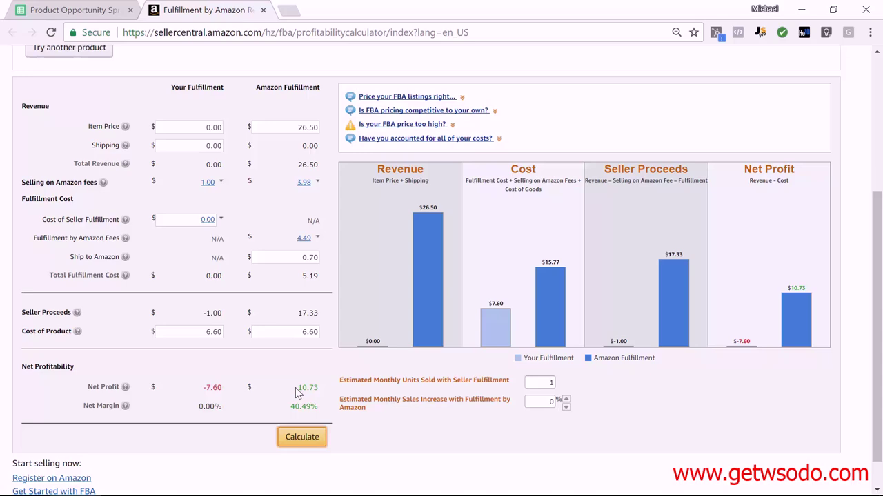
Enter 10.73 as Supplier #1's FBA Revenue Tool Net Profit in the Product Opportunity Spreadsheet.
{"action": "left_click", "coordinate": [87, 10]}
{"action": "left_click", "coordinate": [581, 196]}
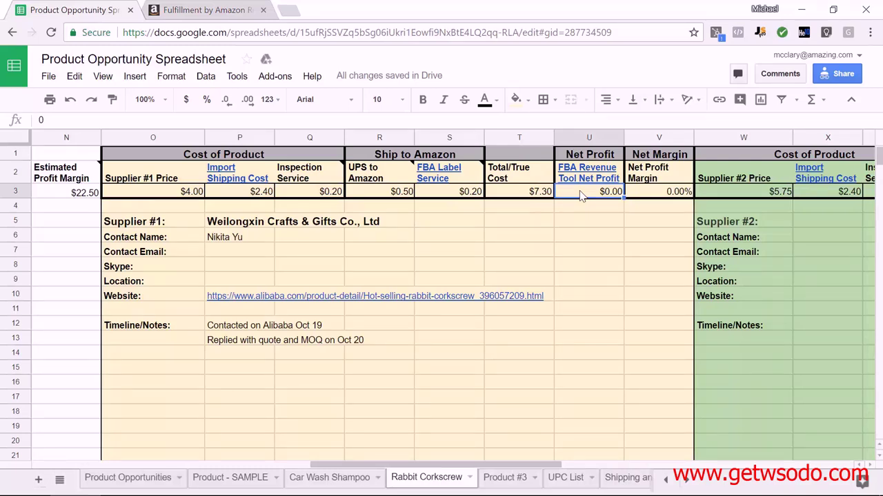
{"action": "type", "text": "10.73"}
{"action": "key", "text": "Return"}
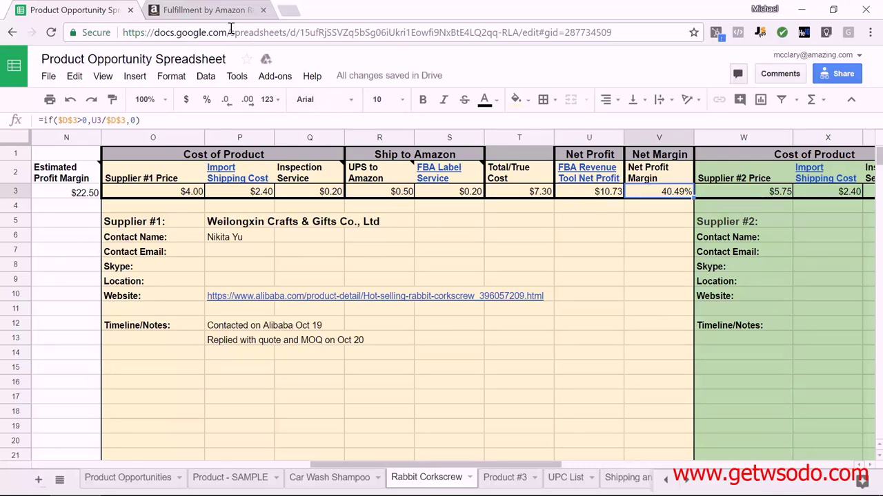
Compare Supplier #1's net profit and margin with the FBA calculator, and review Supplier #2's price and net profit in the spreadsheet.
{"action": "left_click", "coordinate": [202, 12]}
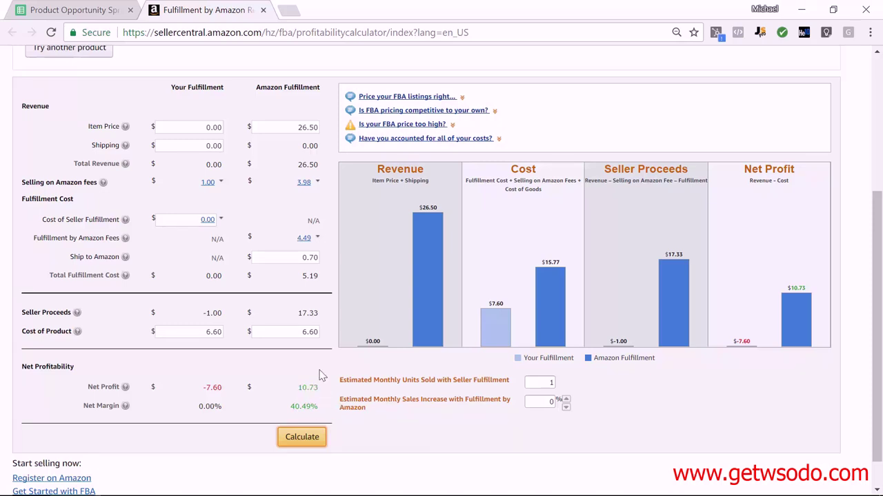
{"action": "left_click", "coordinate": [84, 13]}
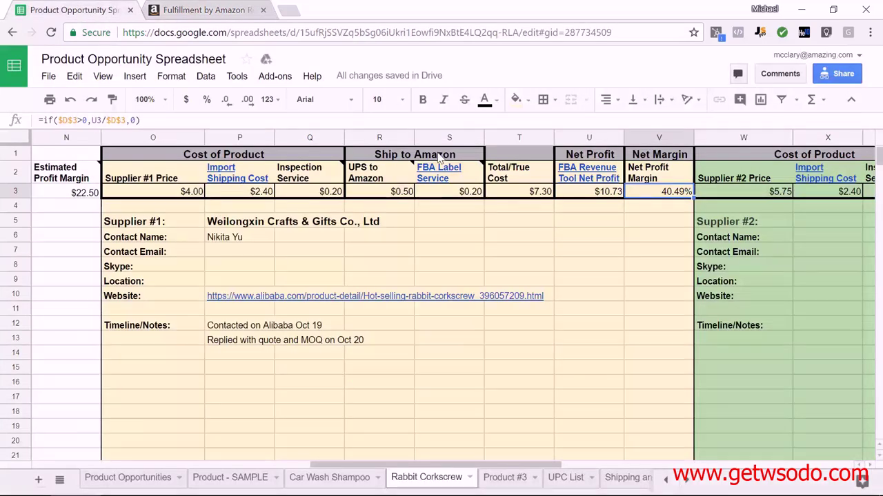
{"action": "left_click", "coordinate": [566, 194]}
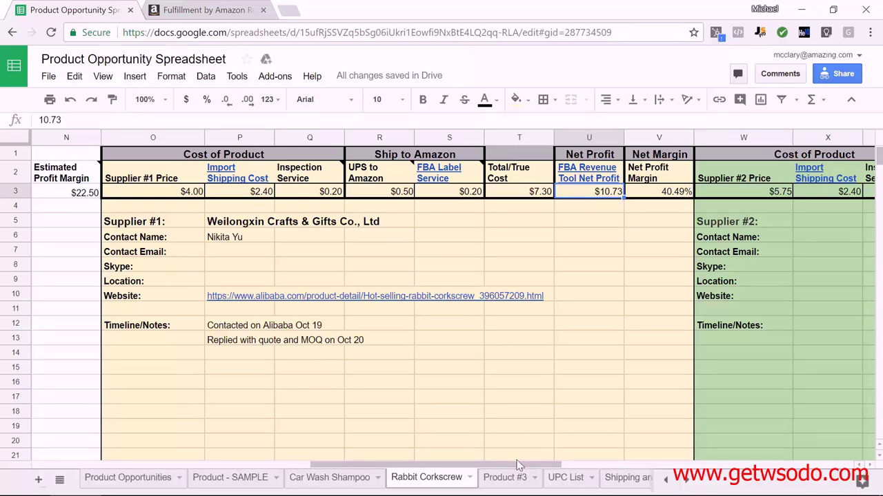
{"action": "left_click_drag", "start_coordinate": [534, 465], "coordinate": [663, 470]}
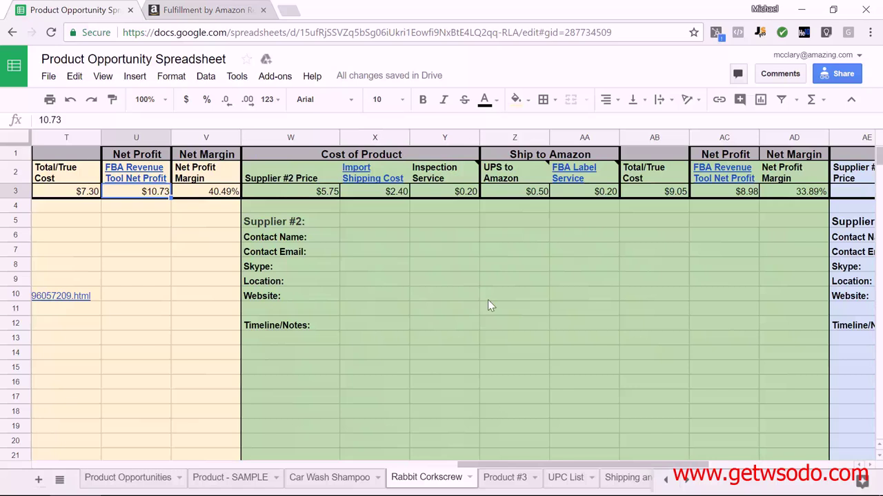
{"action": "left_click", "coordinate": [325, 191]}
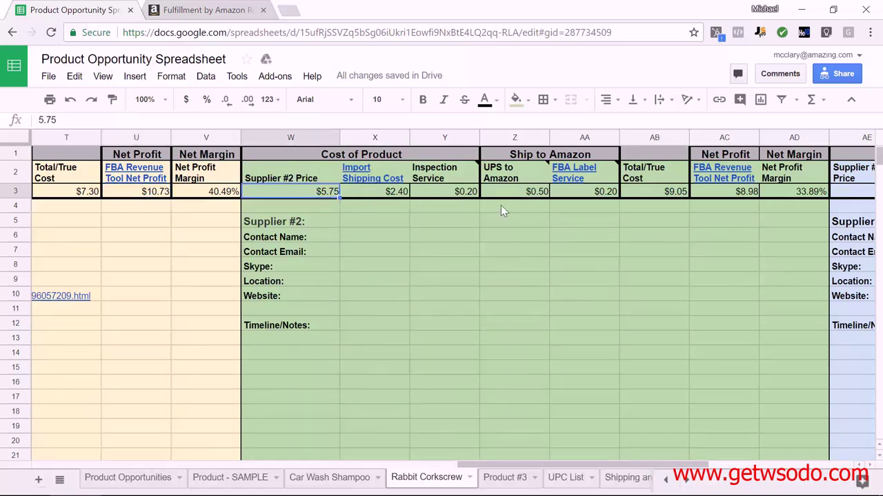
{"action": "left_click", "coordinate": [724, 196]}
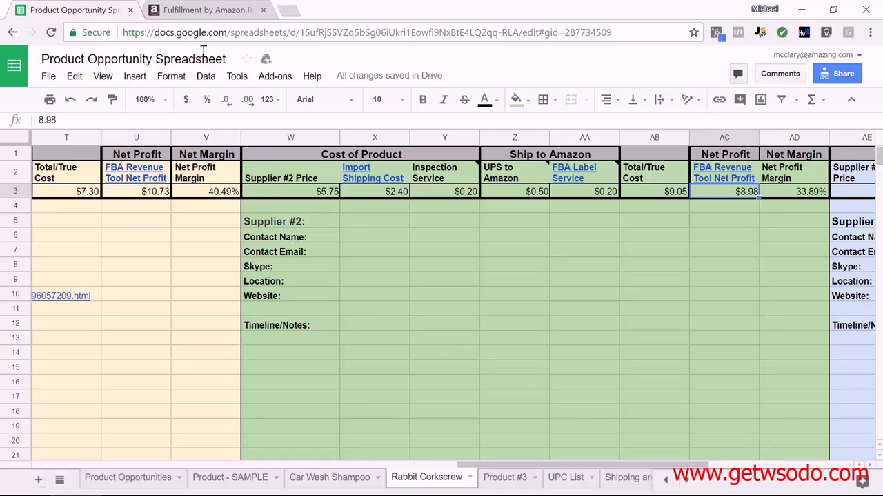
{"action": "left_click", "coordinate": [204, 8]}
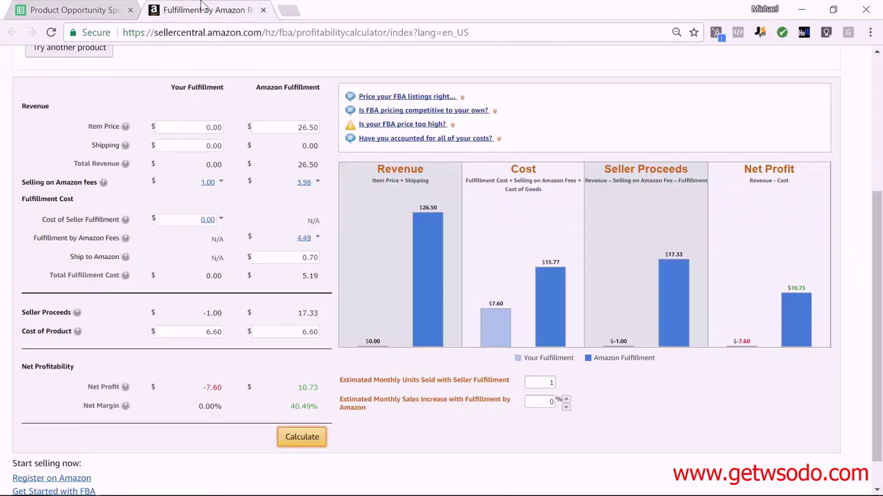
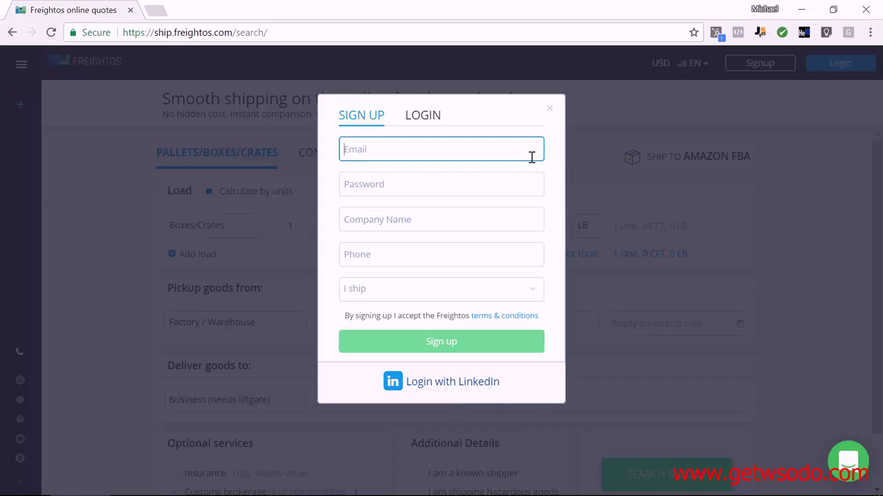
Switch the Freightos account dialog from sign-up to login.
{"action": "left_click", "coordinate": [425, 120]}
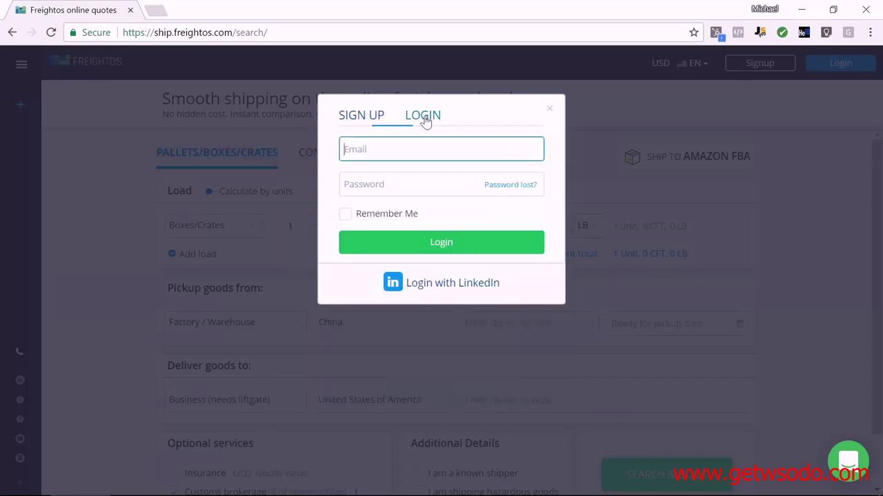
{"action": "left_click", "coordinate": [831, 344]}
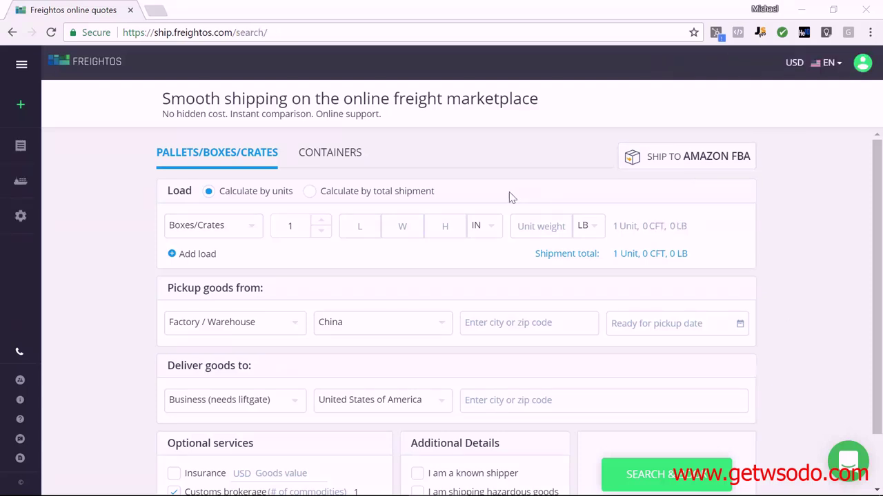
Try the total-shipment calculation, return the load to Calculate by units, and set the Boxes/Crates quantity to 10.
{"action": "left_click", "coordinate": [310, 194]}
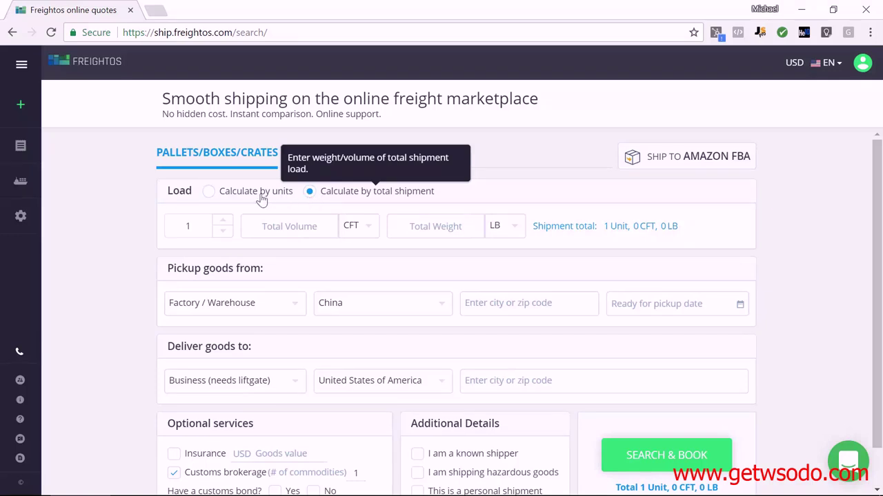
{"action": "left_click", "coordinate": [209, 194]}
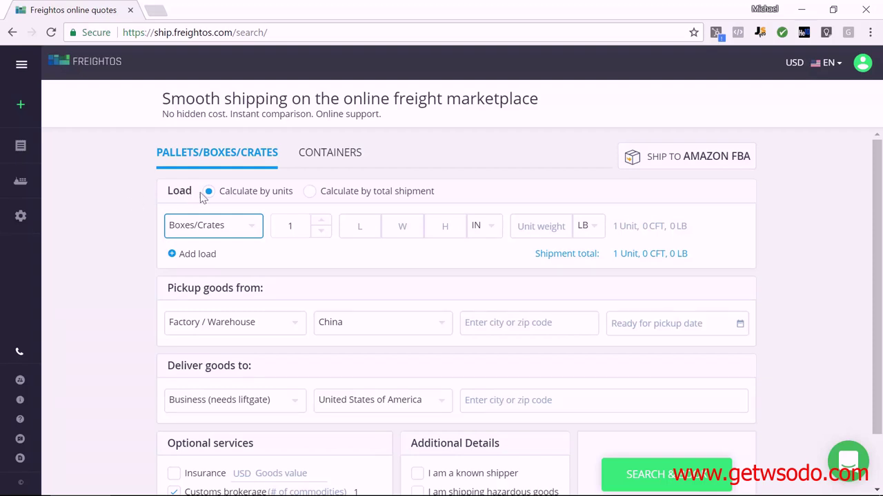
{"action": "left_click", "coordinate": [321, 221]}
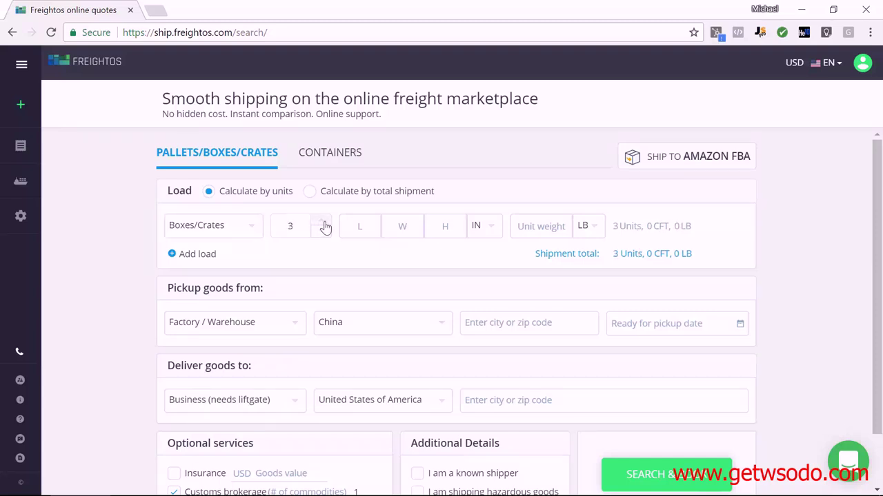
{"action": "left_click", "coordinate": [322, 222]}
{"action": "left_click", "coordinate": [322, 222]}
{"action": "left_click", "coordinate": [322, 222]}
{"action": "left_click", "coordinate": [322, 222]}
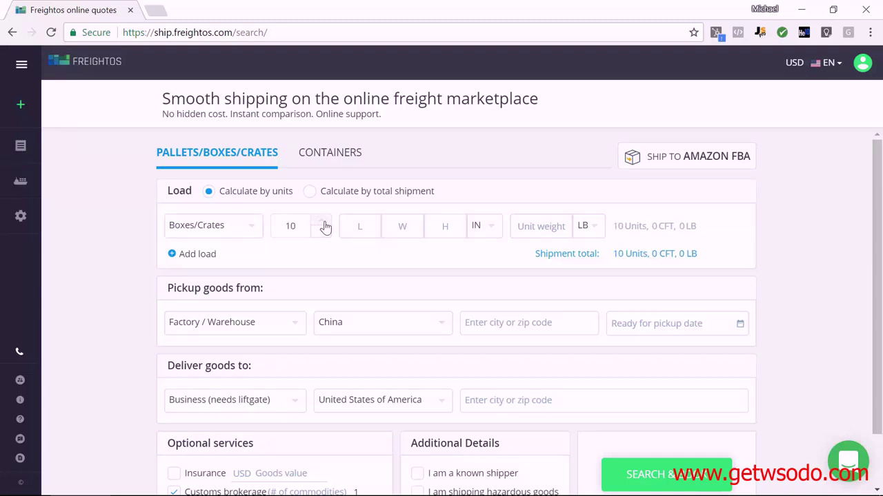
Change the load's dimension unit to CM and its weight unit to KG.
{"action": "left_click", "coordinate": [487, 229]}
{"action": "left_click", "coordinate": [486, 251]}
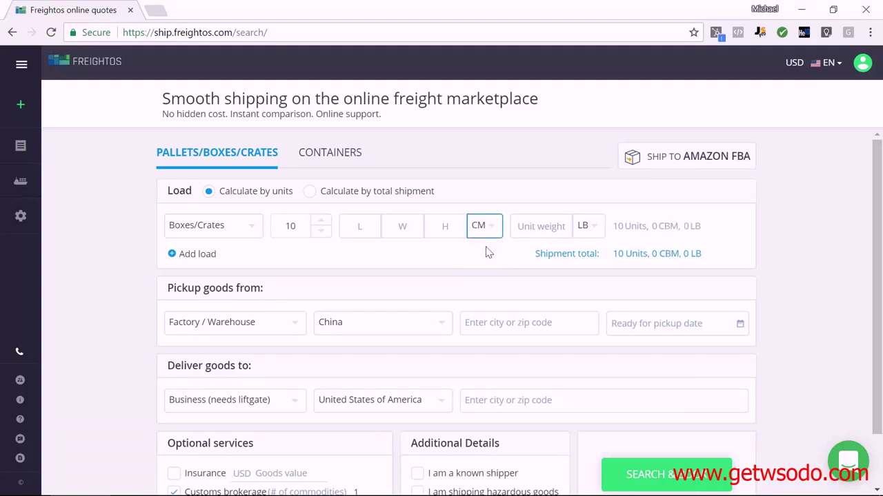
{"action": "left_click", "coordinate": [595, 233]}
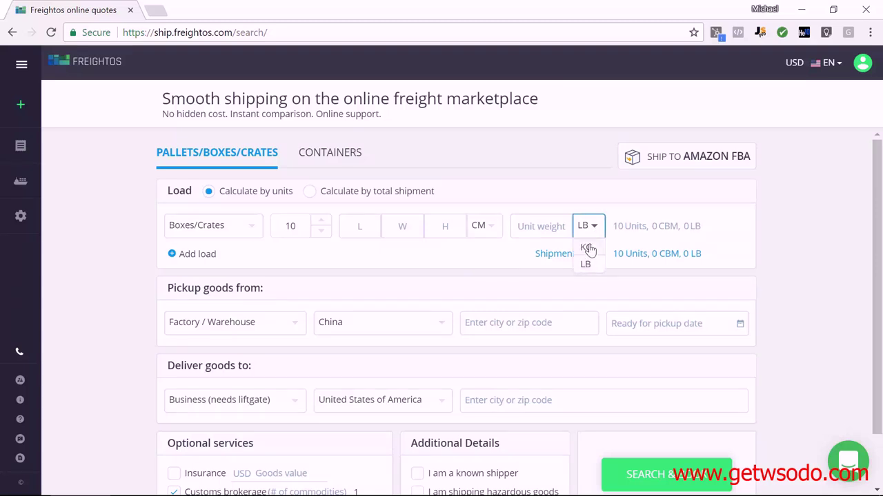
{"action": "left_click", "coordinate": [586, 248]}
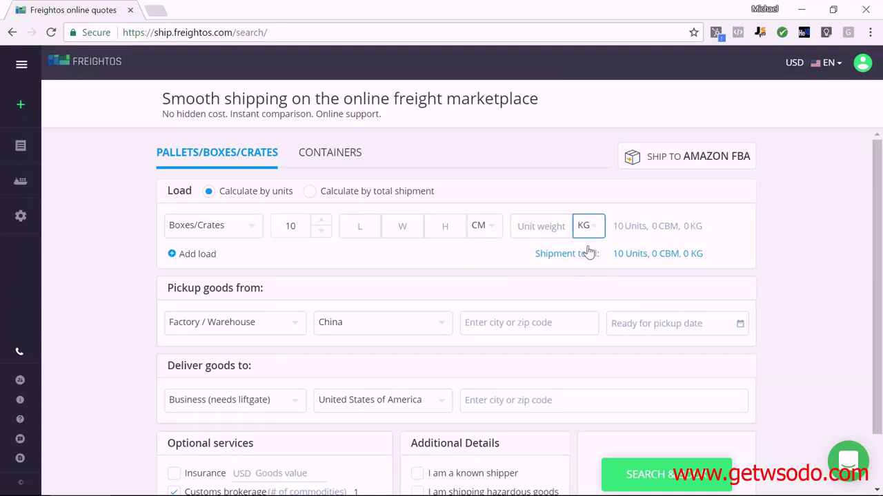
Enter box dimensions of 50 × 30 × 50 cm and a unit weight of 25 kg.
{"action": "left_click", "coordinate": [366, 228]}
{"action": "type", "text": "50"}
{"action": "key", "text": "Tab"}
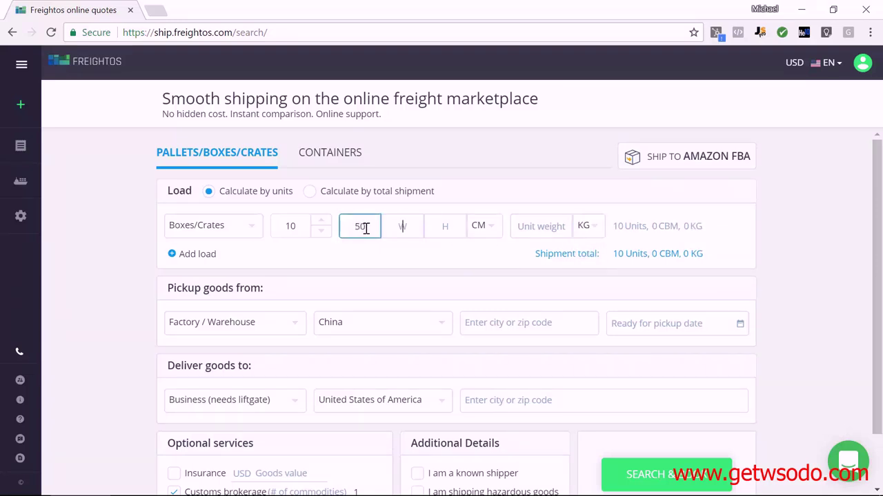
{"action": "type", "text": "30"}
{"action": "key", "text": "Tab"}
{"action": "type", "text": "50"}
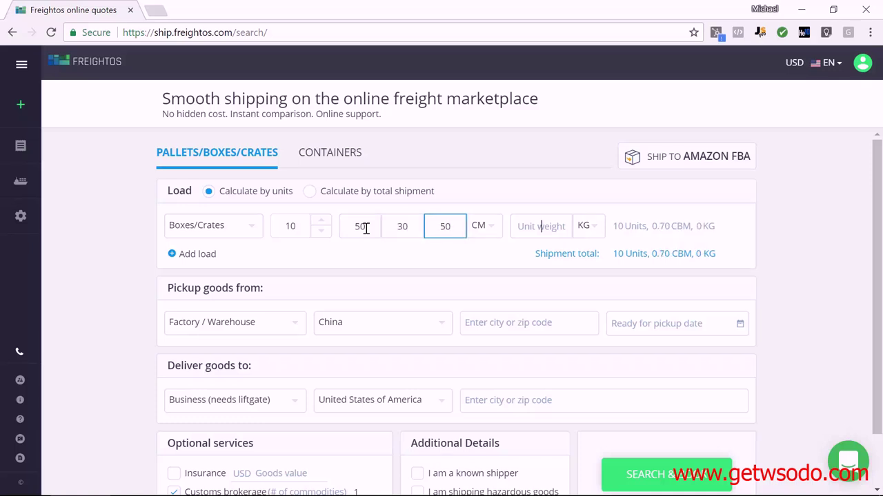
{"action": "key", "text": "Tab"}
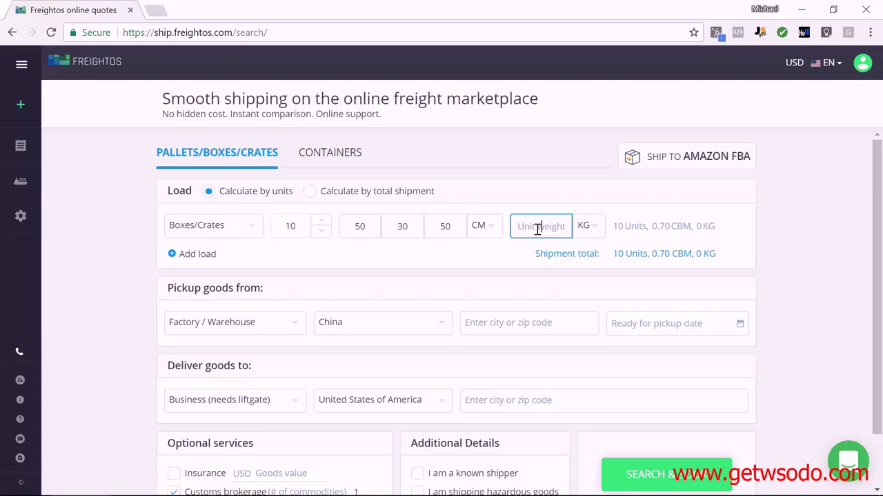
{"action": "type", "text": "25"}
{"action": "key", "text": "Tab"}
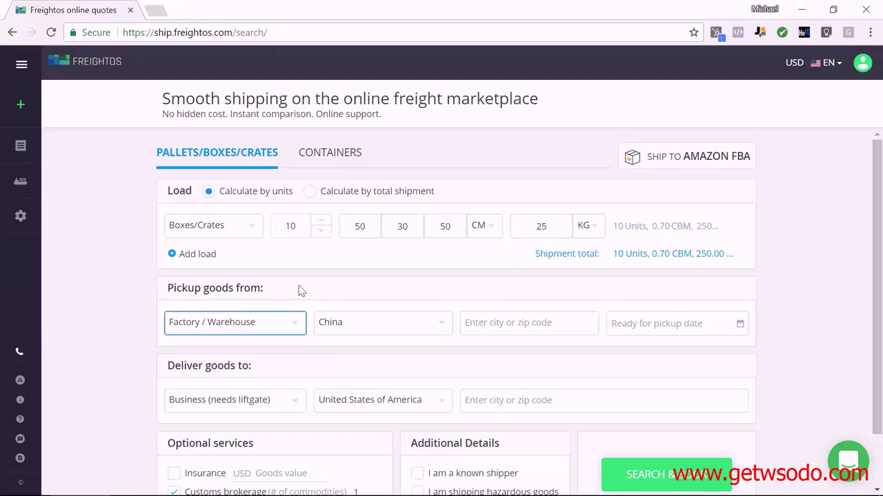
Set the pickup location to a Factory / Warehouse in Ningbo, Zhejiang.
{"action": "left_click", "coordinate": [296, 325]}
{"action": "left_click", "coordinate": [247, 359]}
{"action": "left_click", "coordinate": [503, 325]}
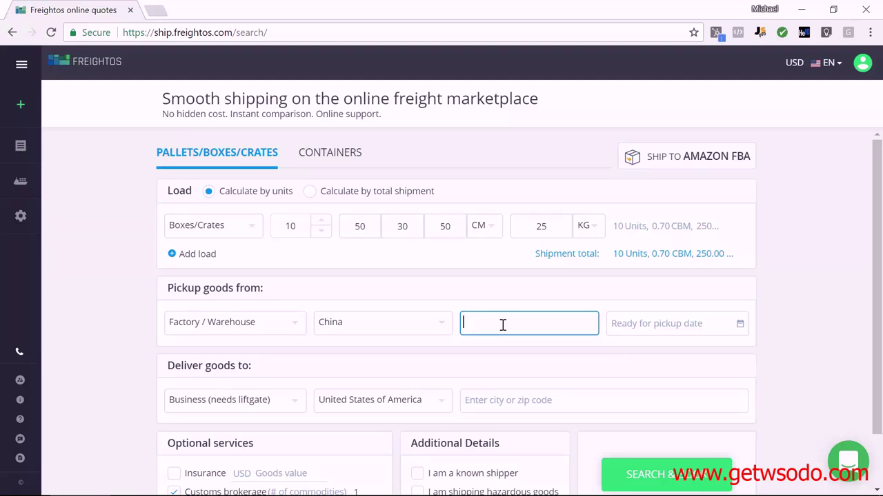
{"action": "type", "text": "Ningbo"}
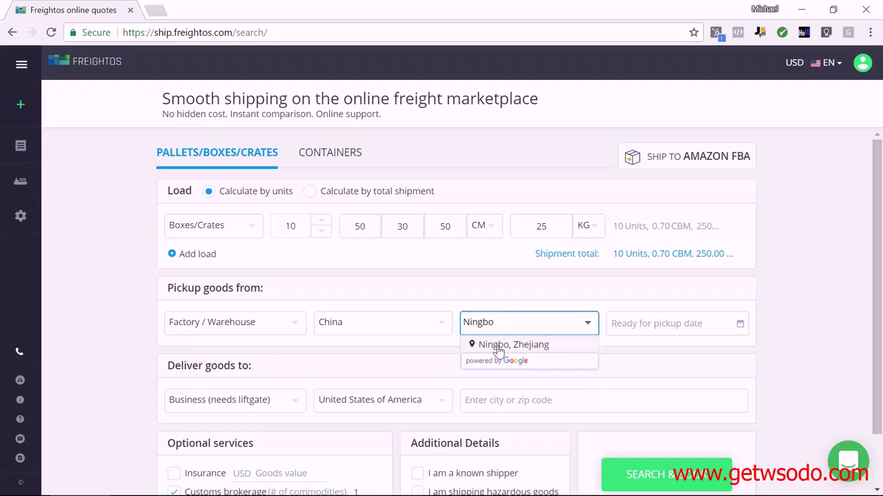
{"action": "left_click", "coordinate": [498, 348]}
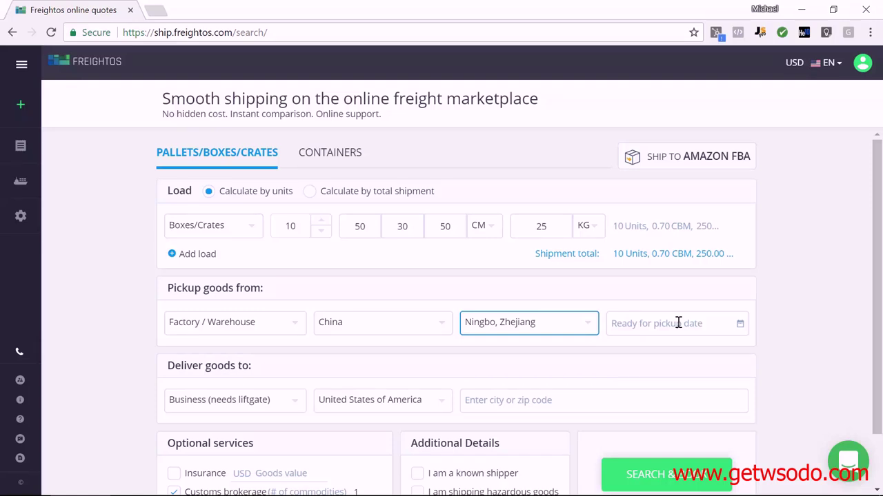
Set the ready-for-pickup date to Nov 30, 2017.
{"action": "left_click", "coordinate": [741, 330]}
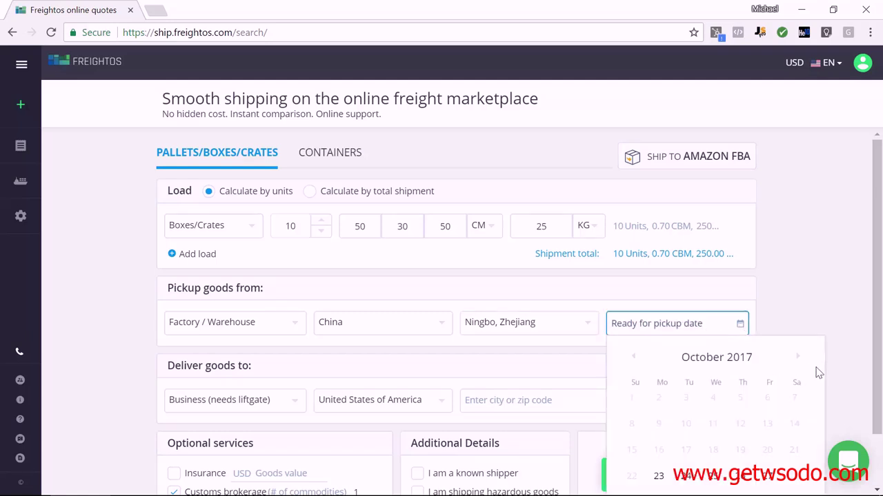
{"action": "left_click", "coordinate": [798, 358]}
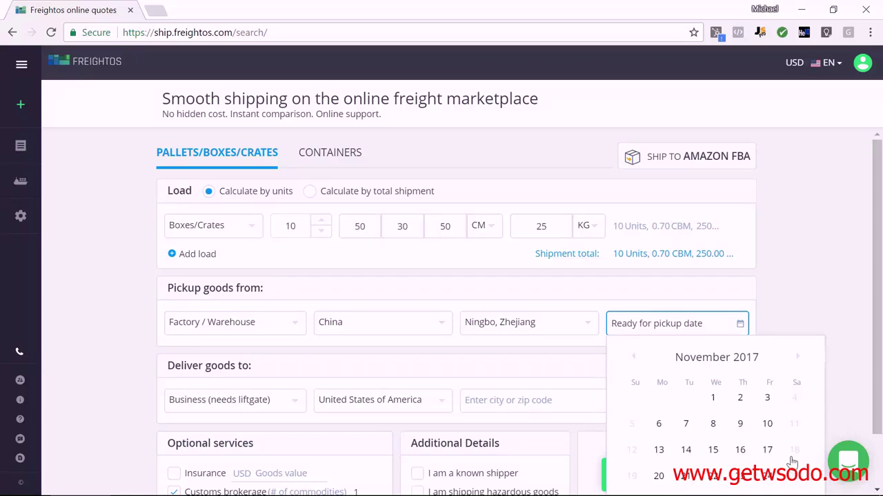
{"action": "scroll", "coordinate": [793, 462], "scroll_direction": "down", "scroll_amount": 1}
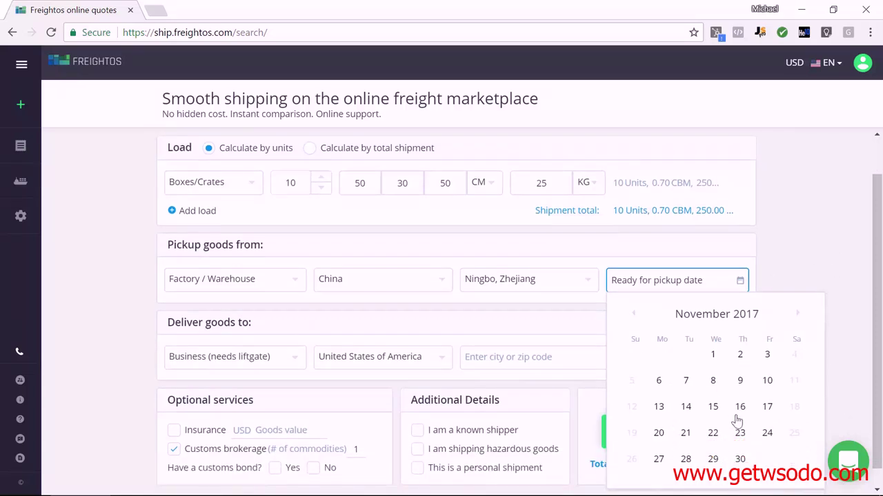
{"action": "left_click", "coordinate": [740, 459]}
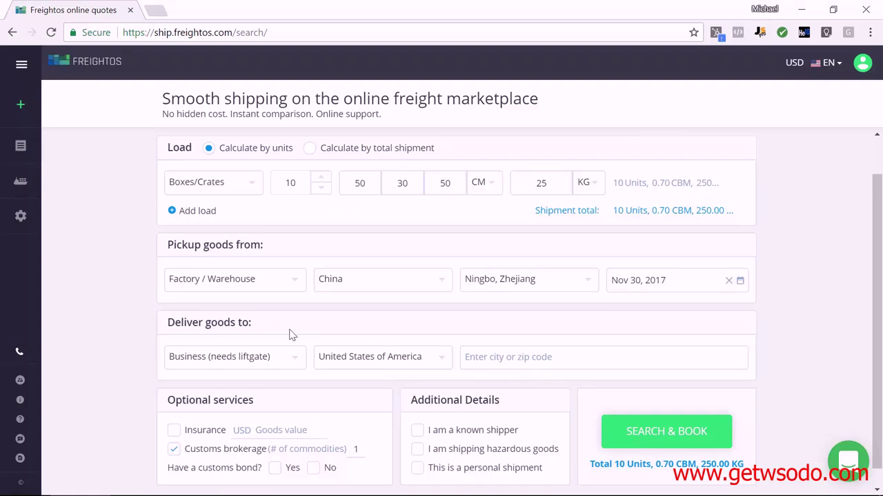
Set the delivery location to a Residential address in the United States, in St. Louis, MO 63105.
{"action": "left_click", "coordinate": [293, 357]}
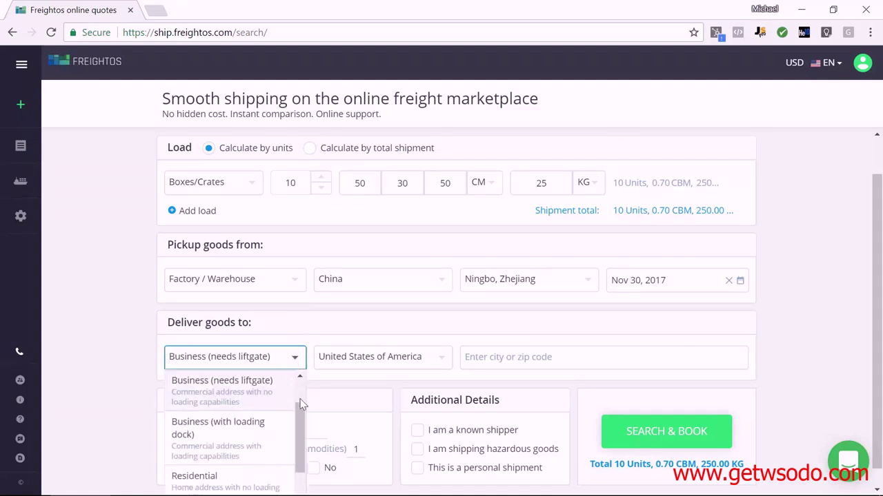
{"action": "scroll", "coordinate": [298, 412], "scroll_direction": "up", "scroll_amount": 1}
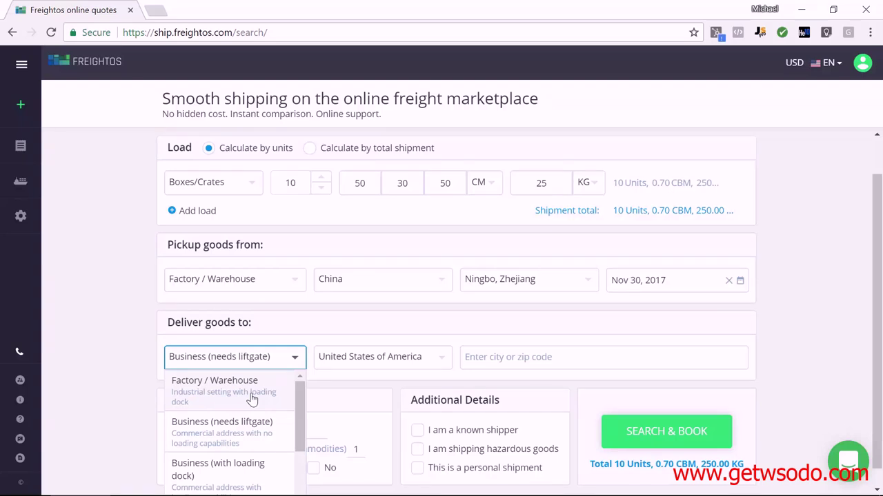
{"action": "left_click_drag", "start_coordinate": [300, 400], "coordinate": [301, 448]}
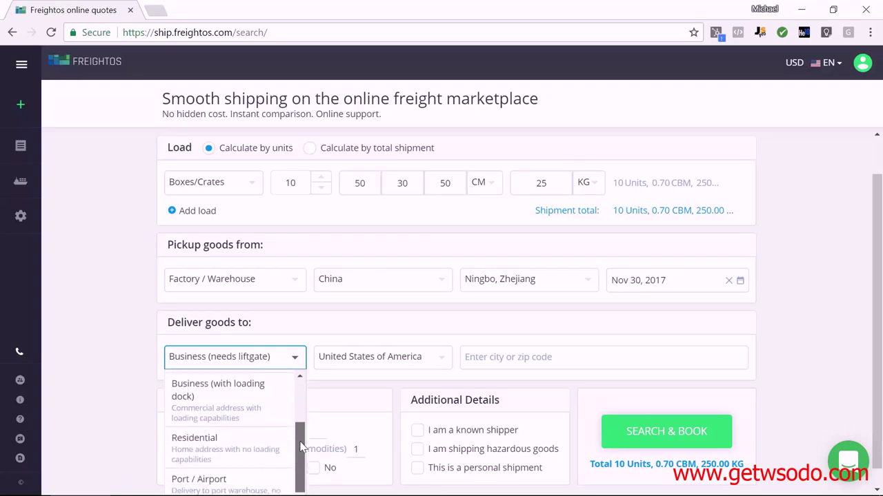
{"action": "left_click", "coordinate": [222, 449]}
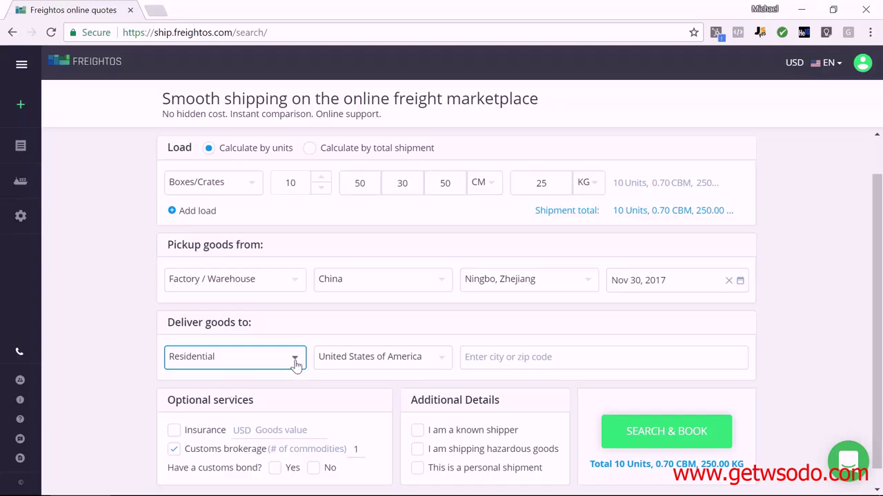
{"action": "left_click", "coordinate": [519, 358]}
{"action": "type", "text": "63105"}
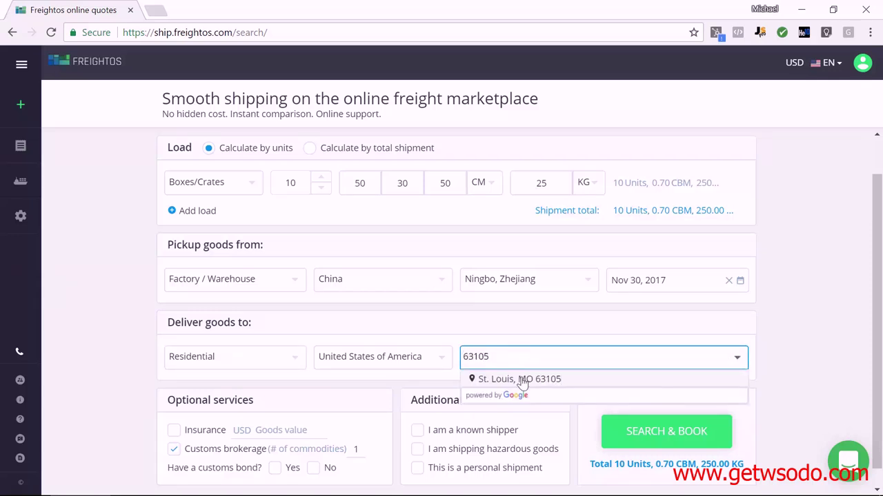
{"action": "left_click", "coordinate": [519, 379]}
Include a Single Entry Customs Bond (SEB) in the quote for goods valued at 2500 USD, keeping customs brokerage selected.
{"action": "scroll", "coordinate": [800, 307], "scroll_direction": "down", "scroll_amount": 1}
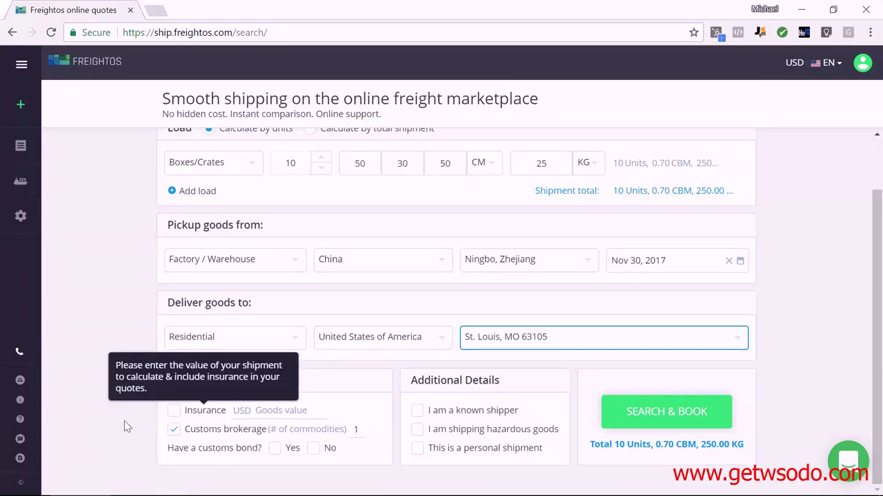
{"action": "left_click", "coordinate": [168, 435]}
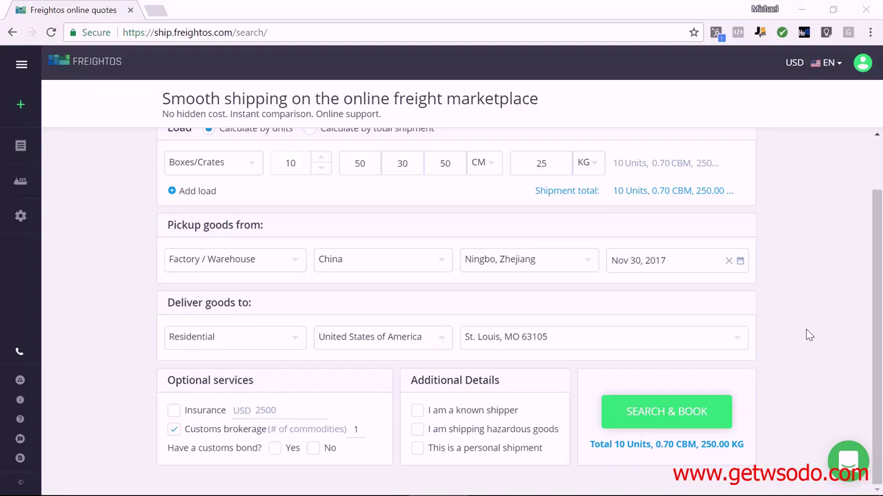
{"action": "left_click", "coordinate": [313, 448]}
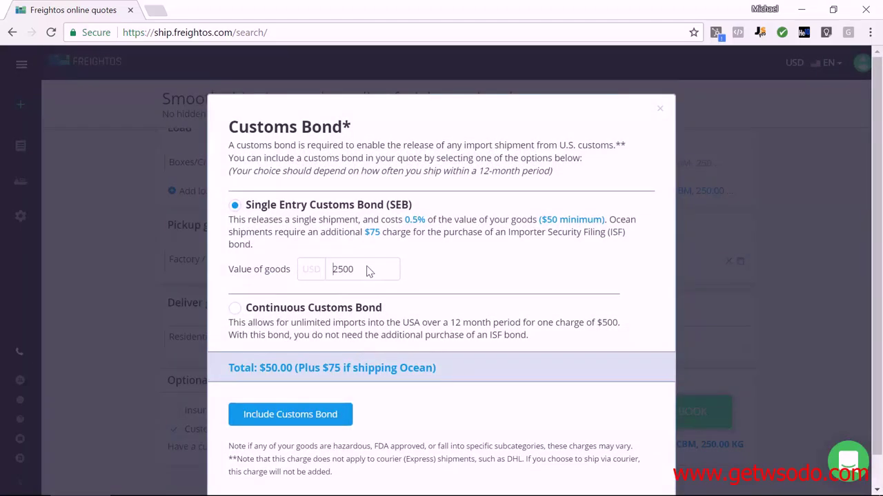
{"action": "double_click", "coordinate": [336, 269]}
{"action": "type", "text": "2500"}
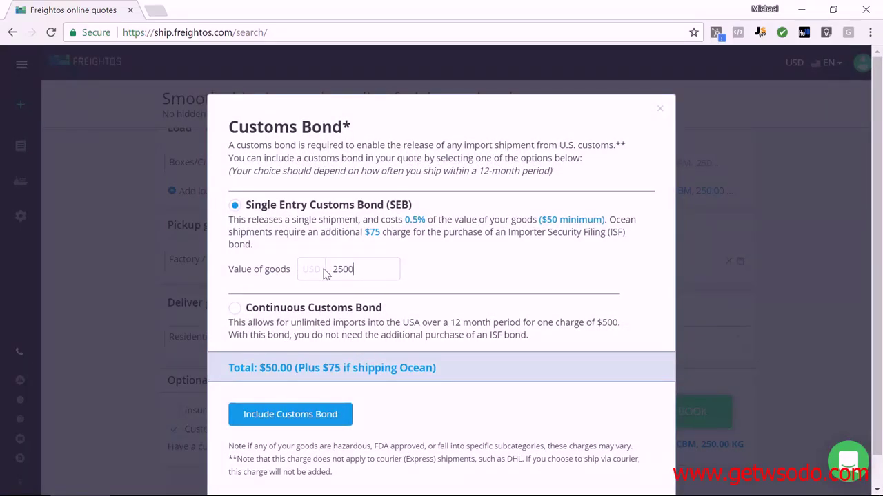
{"action": "left_click", "coordinate": [290, 414]}
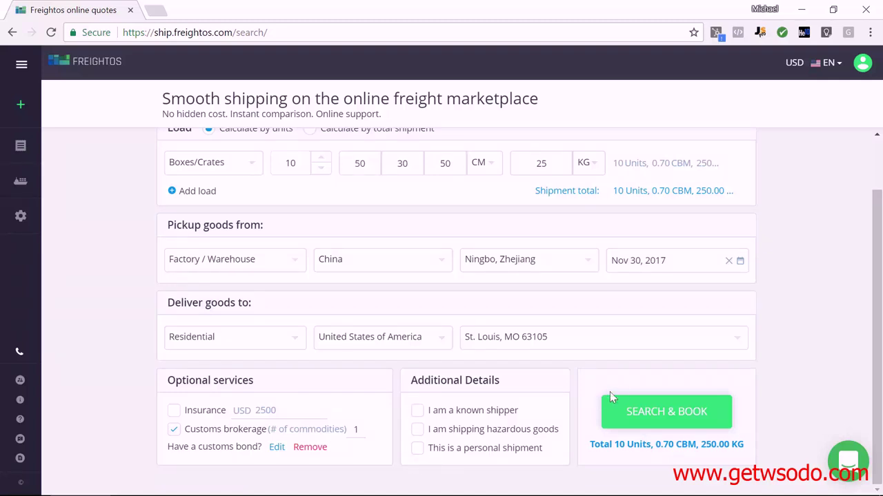
Search for freight quotes and filter the results to the Ocean mode only.
{"action": "left_click", "coordinate": [664, 413]}
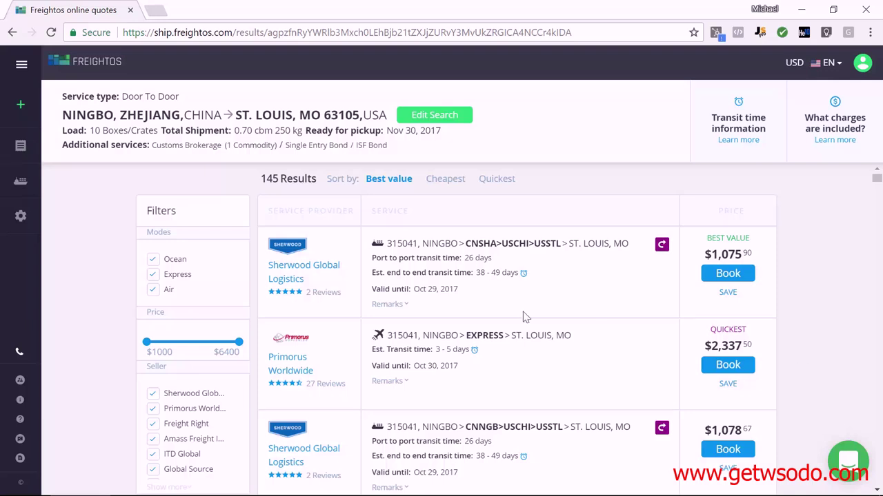
{"action": "left_click", "coordinate": [153, 293]}
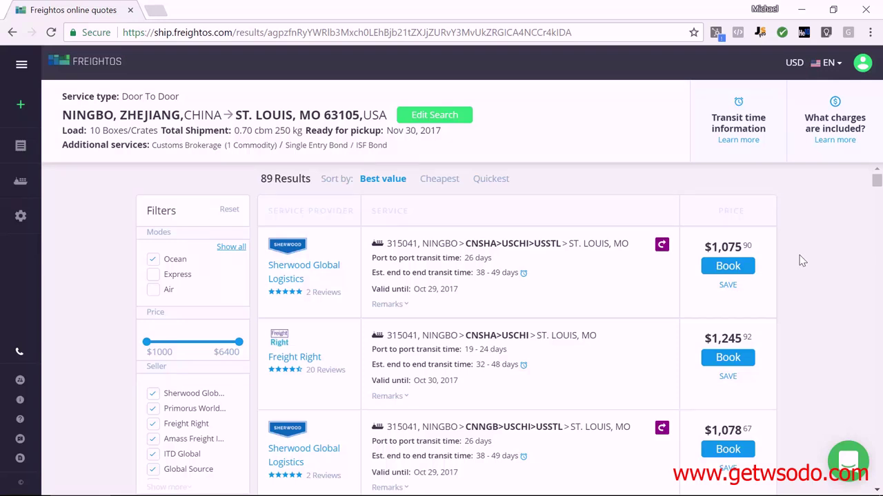
{"action": "left_click", "coordinate": [728, 267]}
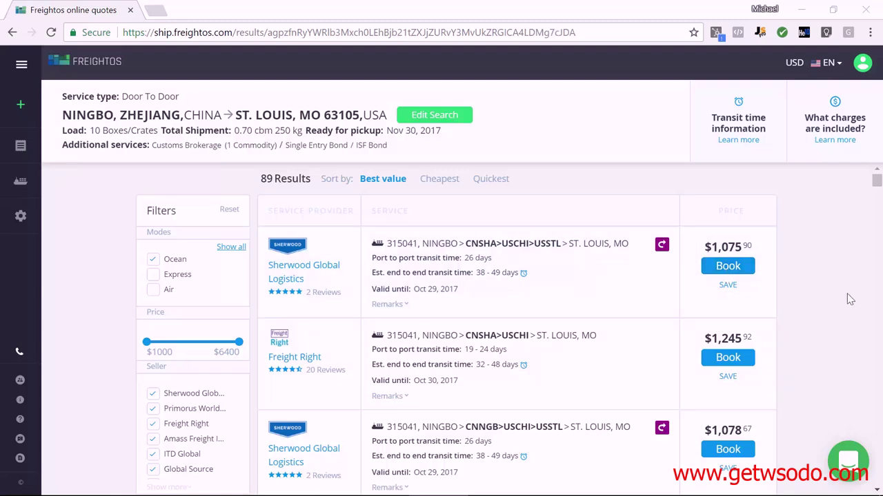